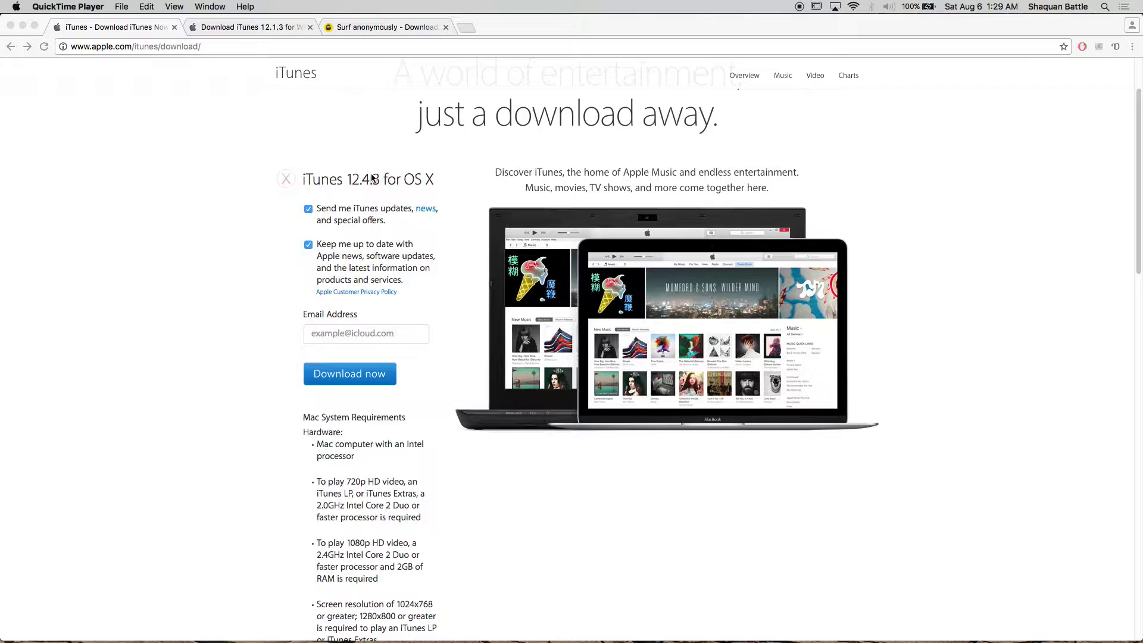
Review the Windows and Mac system requirements on the iTunes download page.
{"action": "scroll", "coordinate": [371, 178], "scroll_direction": "down", "scroll_amount": 10}
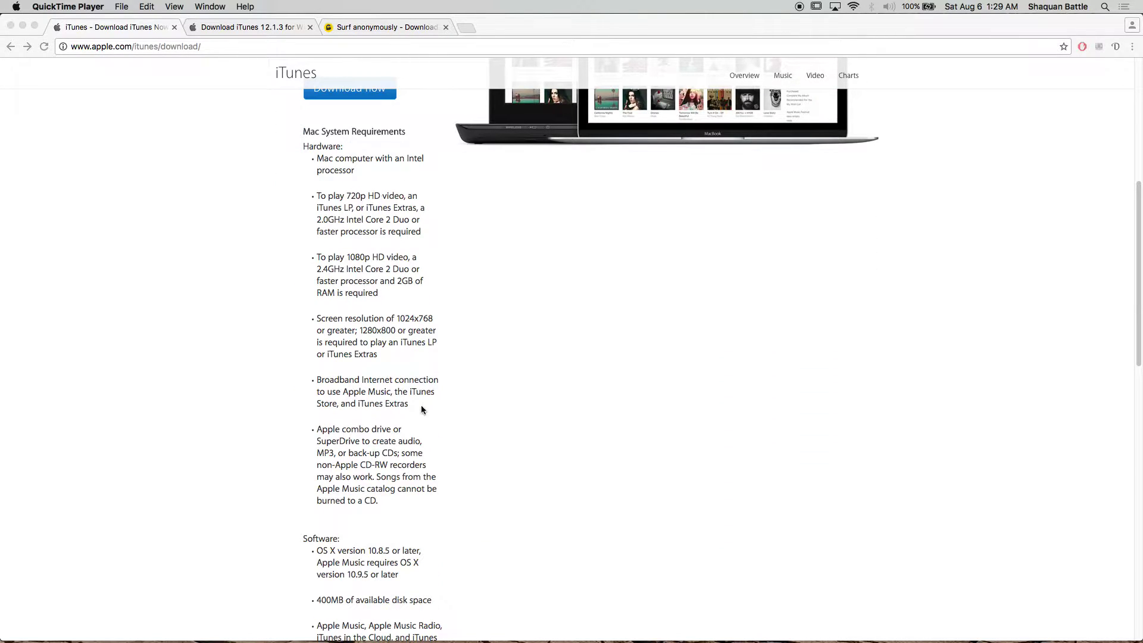
{"action": "scroll", "coordinate": [420, 405], "scroll_direction": "up", "scroll_amount": 13}
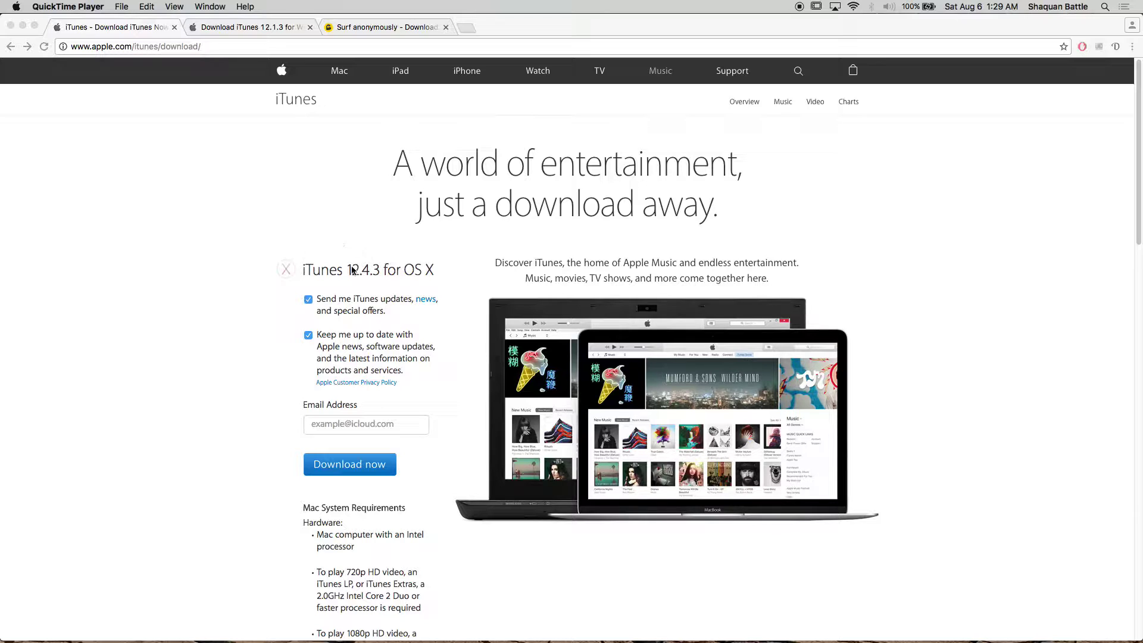
{"action": "scroll", "coordinate": [379, 256], "scroll_direction": "down", "scroll_amount": 20}
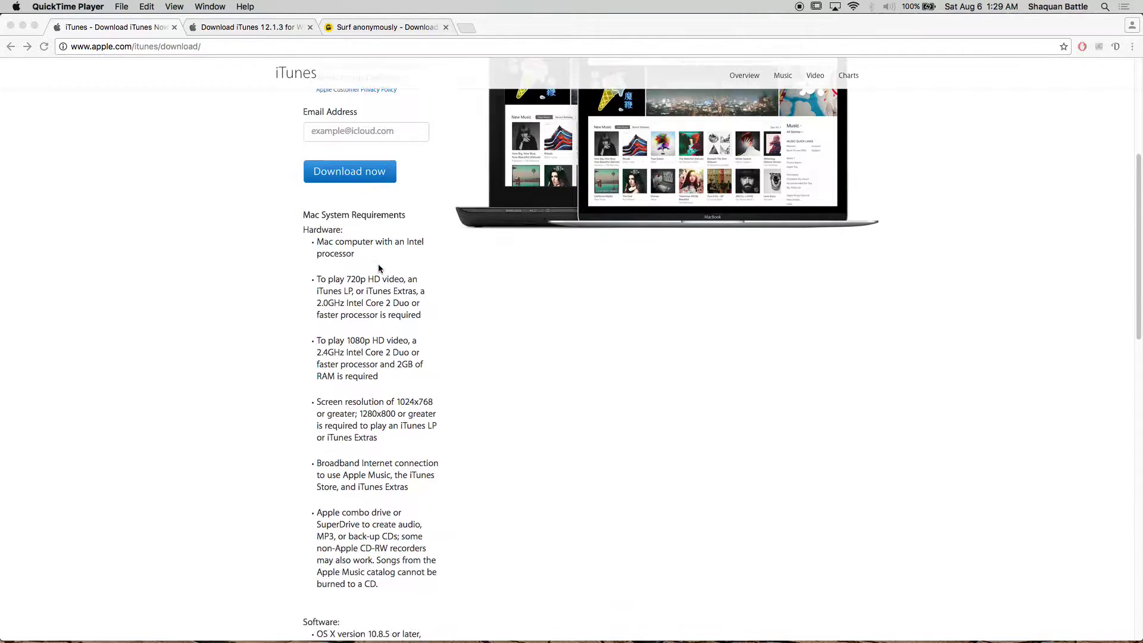
{"action": "scroll", "coordinate": [377, 267], "scroll_direction": "down", "scroll_amount": 5}
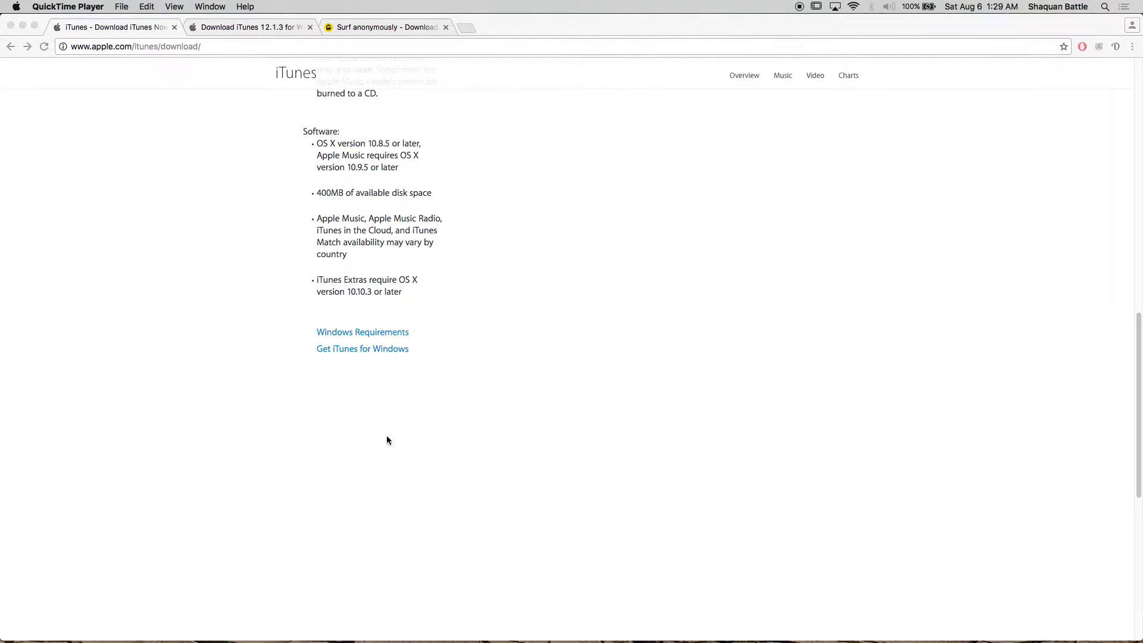
{"action": "left_click", "coordinate": [360, 351]}
{"action": "left_click", "coordinate": [359, 351]}
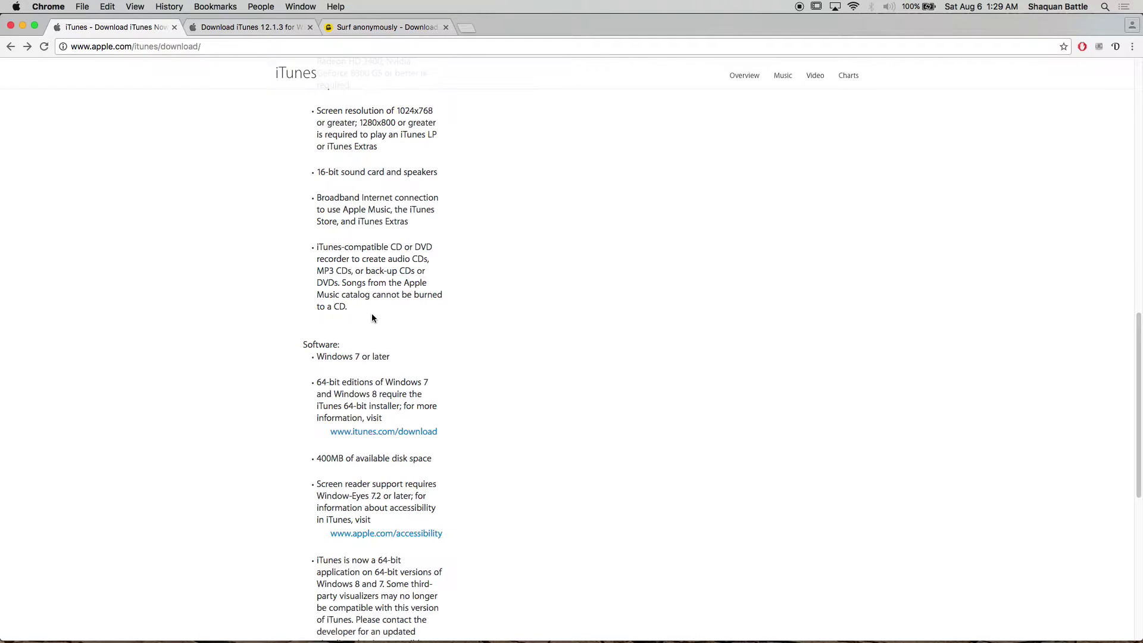
{"action": "scroll", "coordinate": [374, 305], "scroll_direction": "down", "scroll_amount": 15}
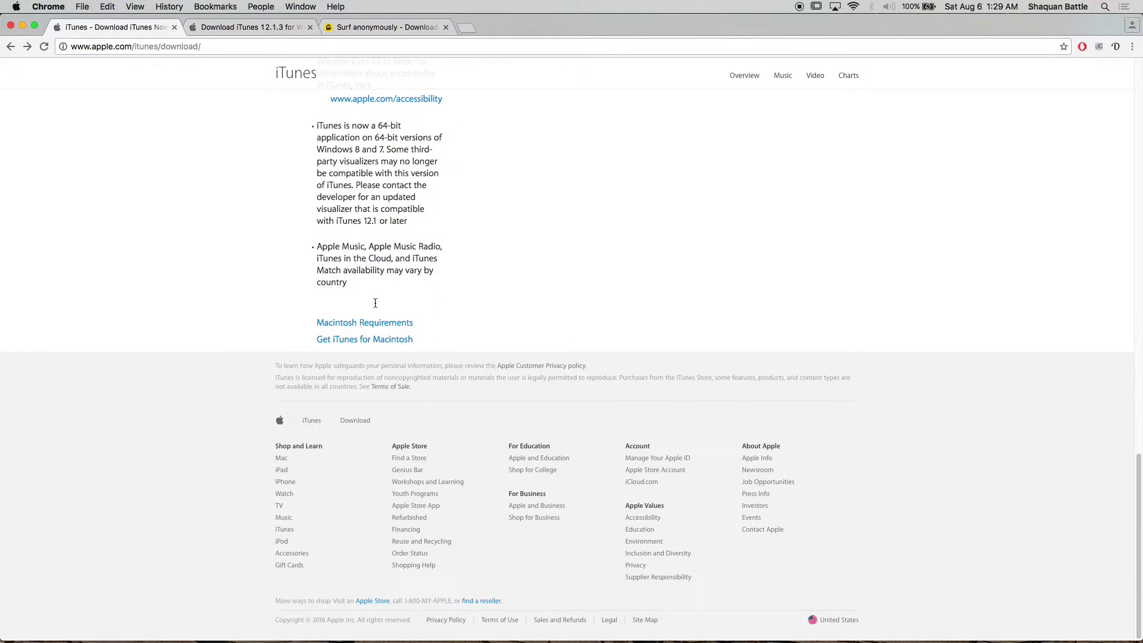
{"action": "left_click", "coordinate": [370, 340]}
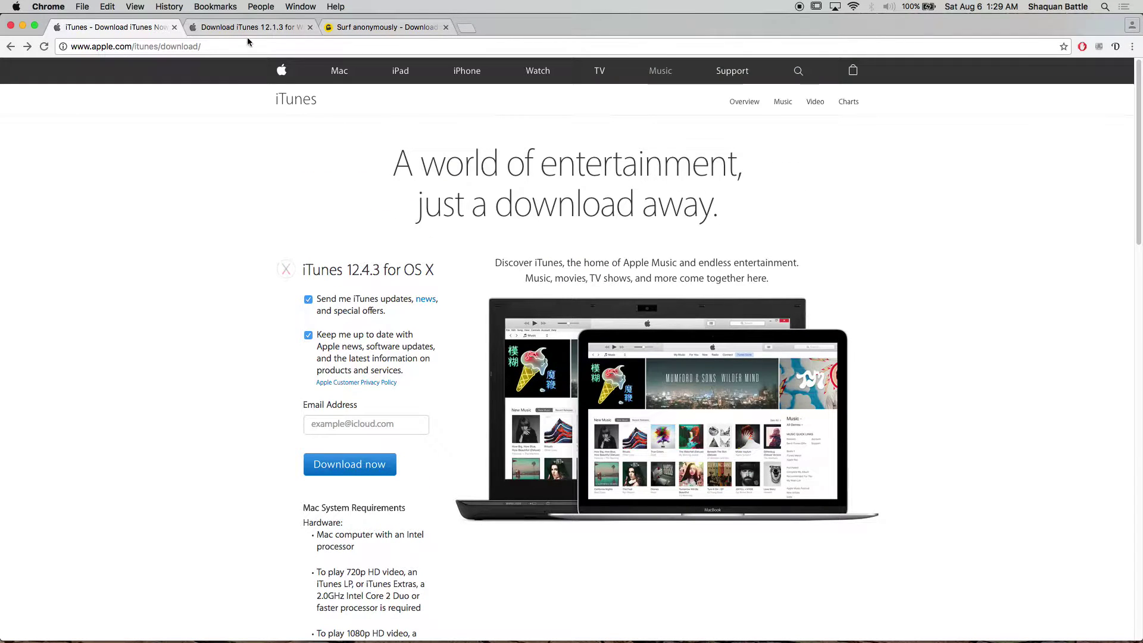
Compare with the iTunes 12.1.3 for Windows page, then bring up the CyberGhost VPN site.
{"action": "left_click", "coordinate": [248, 30]}
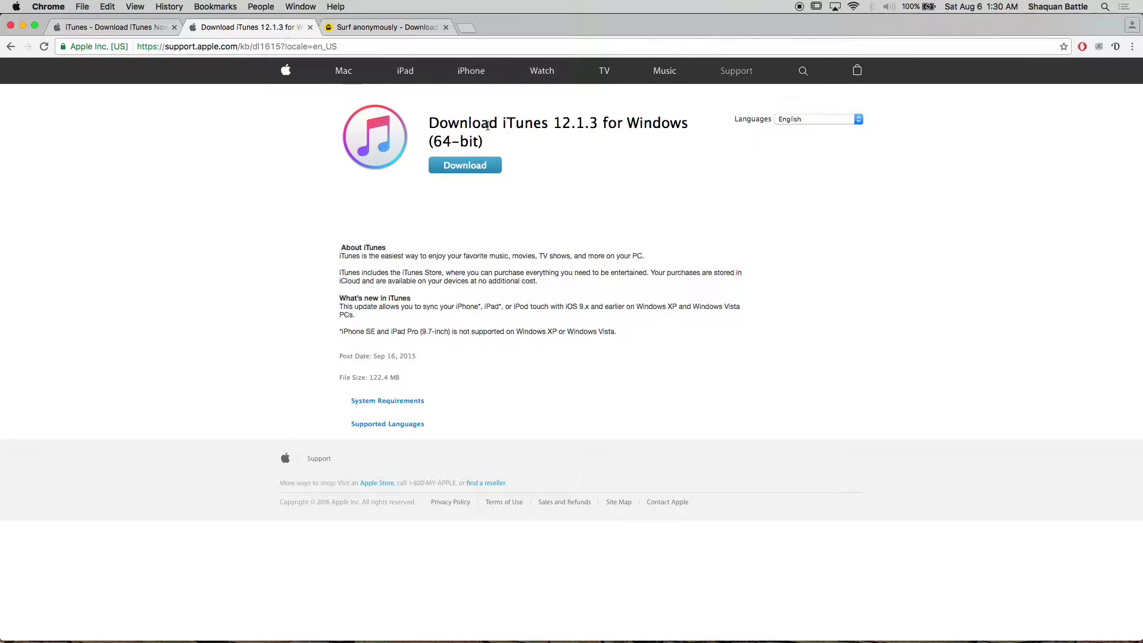
{"action": "left_click", "coordinate": [119, 26]}
{"action": "scroll", "coordinate": [335, 290], "scroll_direction": "down", "scroll_amount": 10}
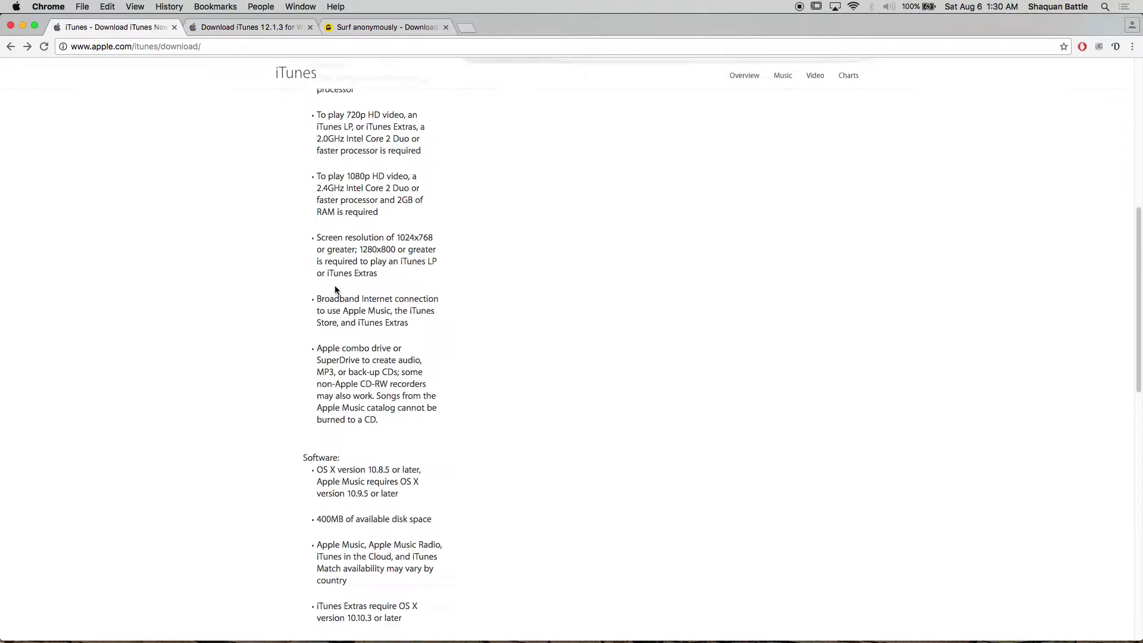
{"action": "scroll", "coordinate": [335, 290], "scroll_direction": "down", "scroll_amount": 5}
{"action": "left_click", "coordinate": [365, 222]}
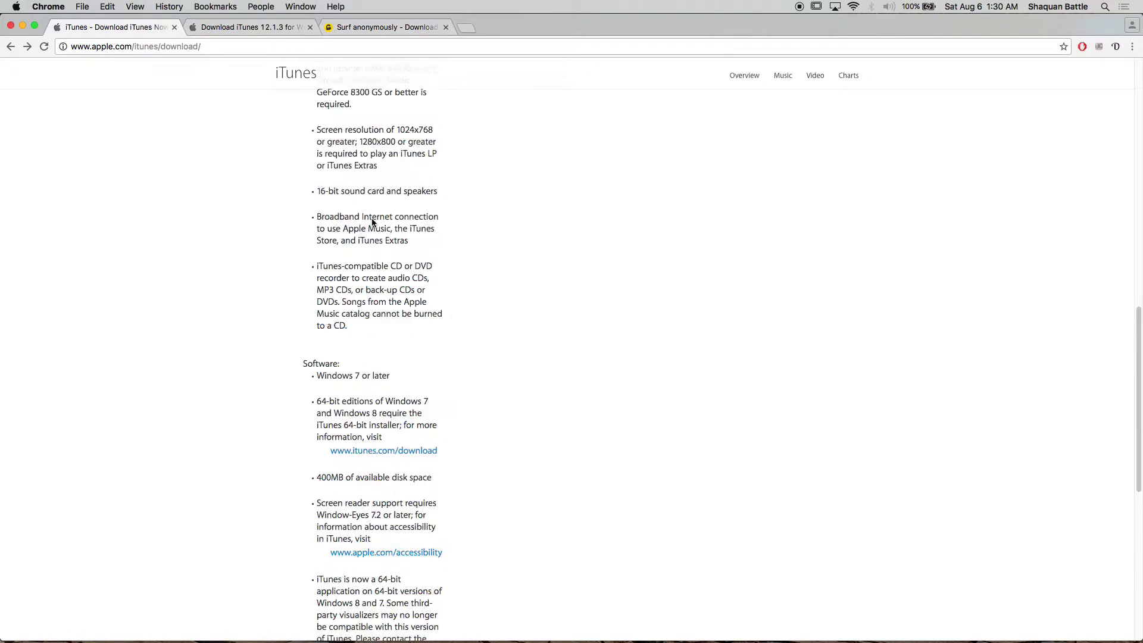
{"action": "left_click", "coordinate": [229, 29]}
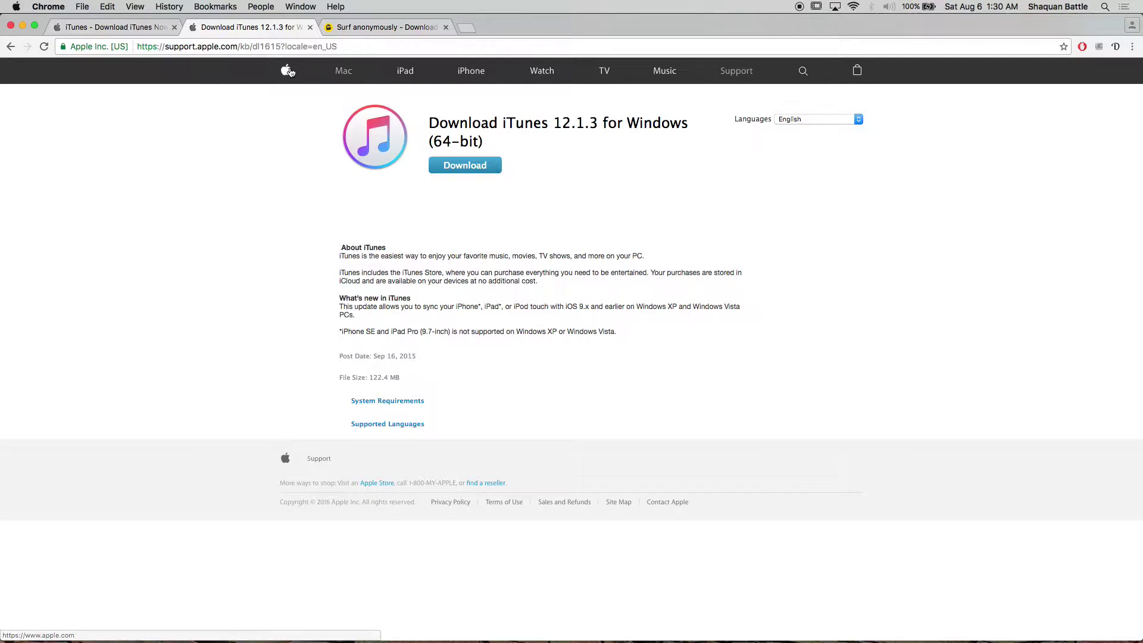
{"action": "left_click", "coordinate": [368, 27]}
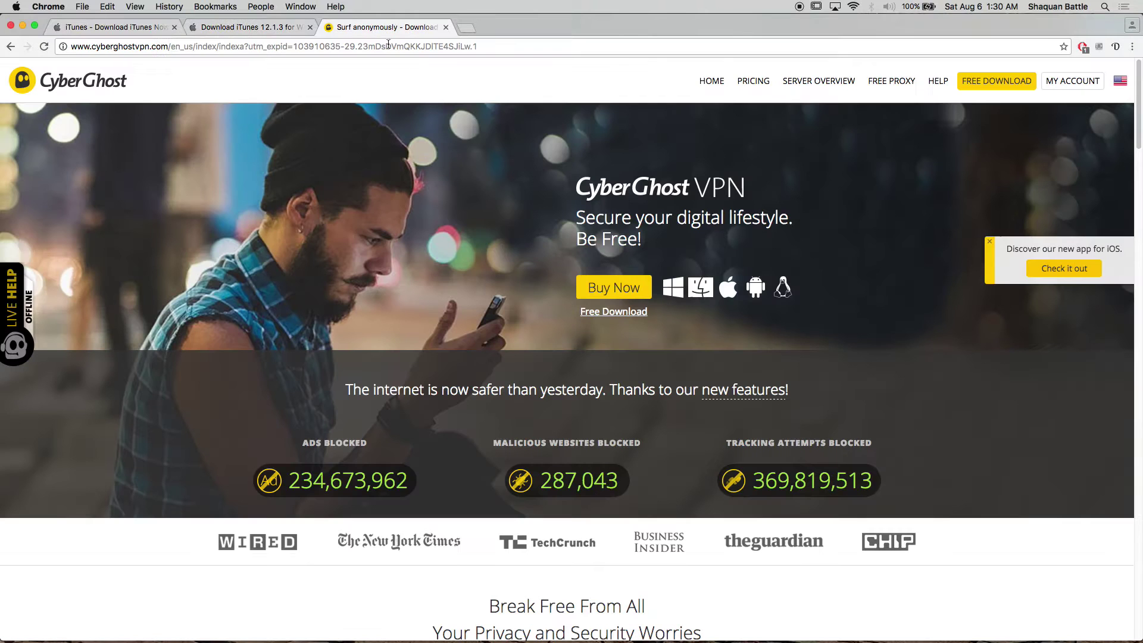
Go to CyberGhost's FREE DOWNLOAD page from the top navigation bar.
{"action": "left_click", "coordinate": [981, 84]}
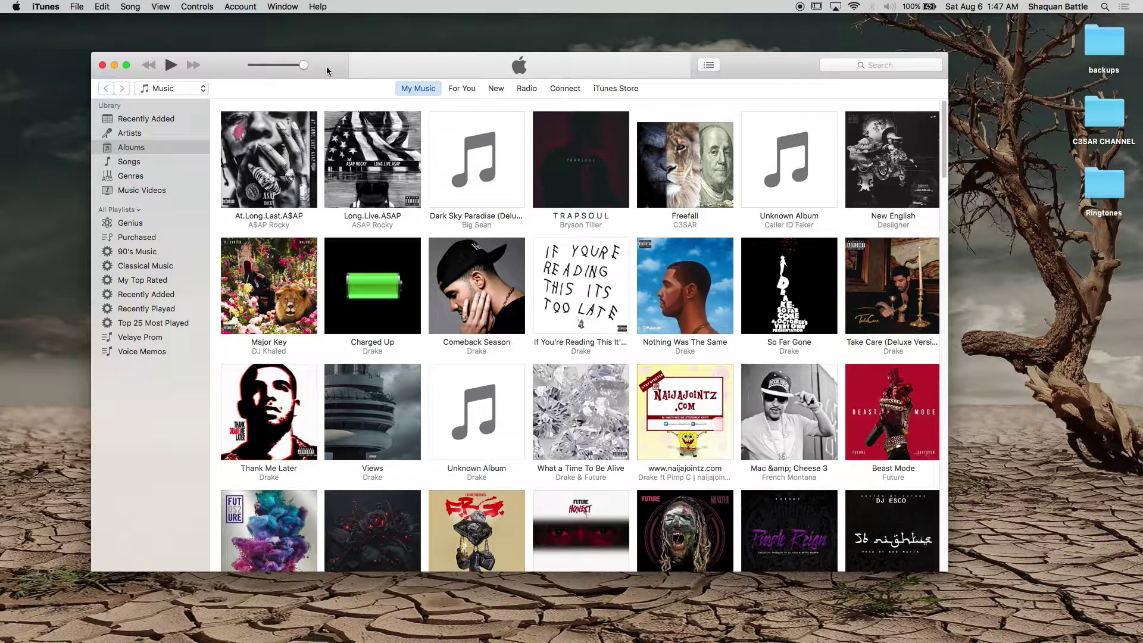
Launch CyberGhost 5 from the Dock and start VPN protection, keeping Italy as the simulated country.
{"action": "mouse_move", "coordinate": [673, 631]}
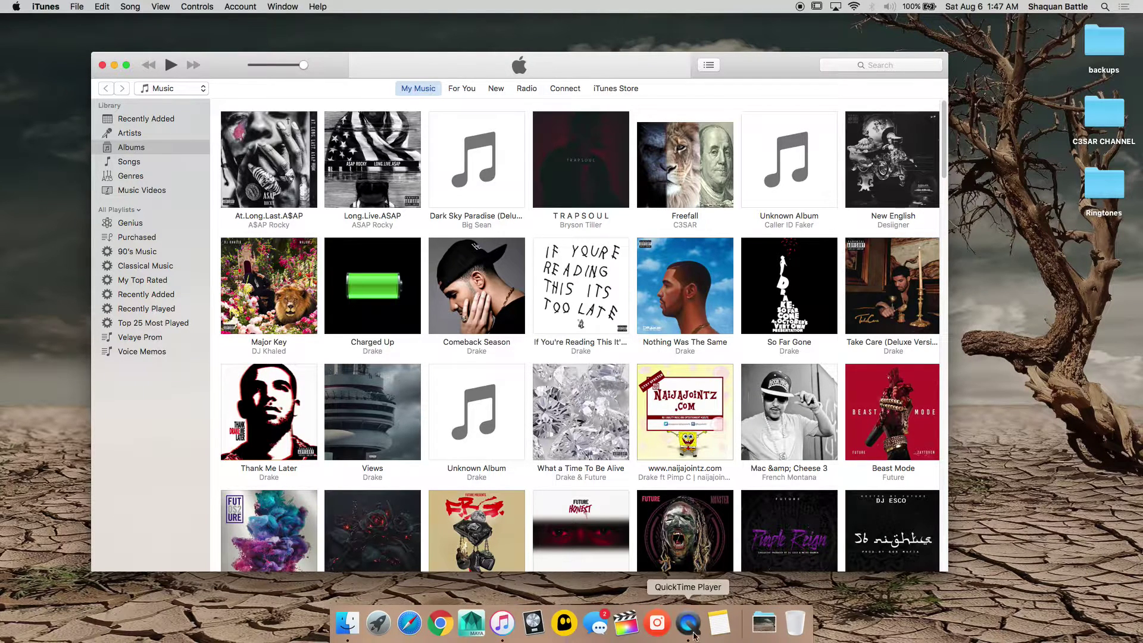
{"action": "left_click", "coordinate": [565, 622]}
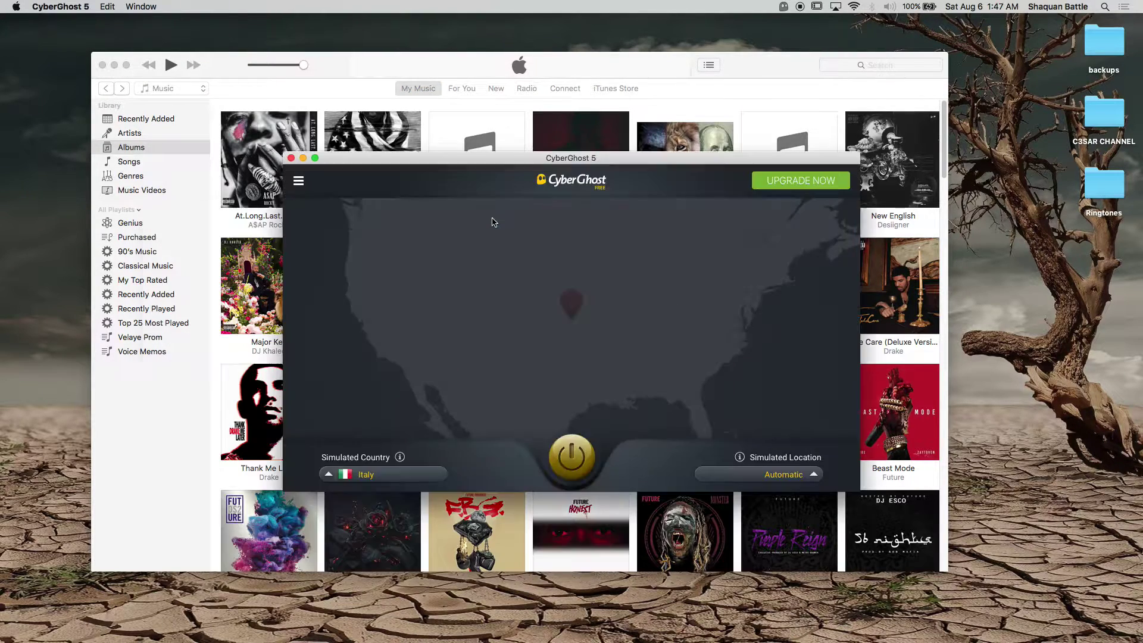
{"action": "left_click", "coordinate": [355, 476]}
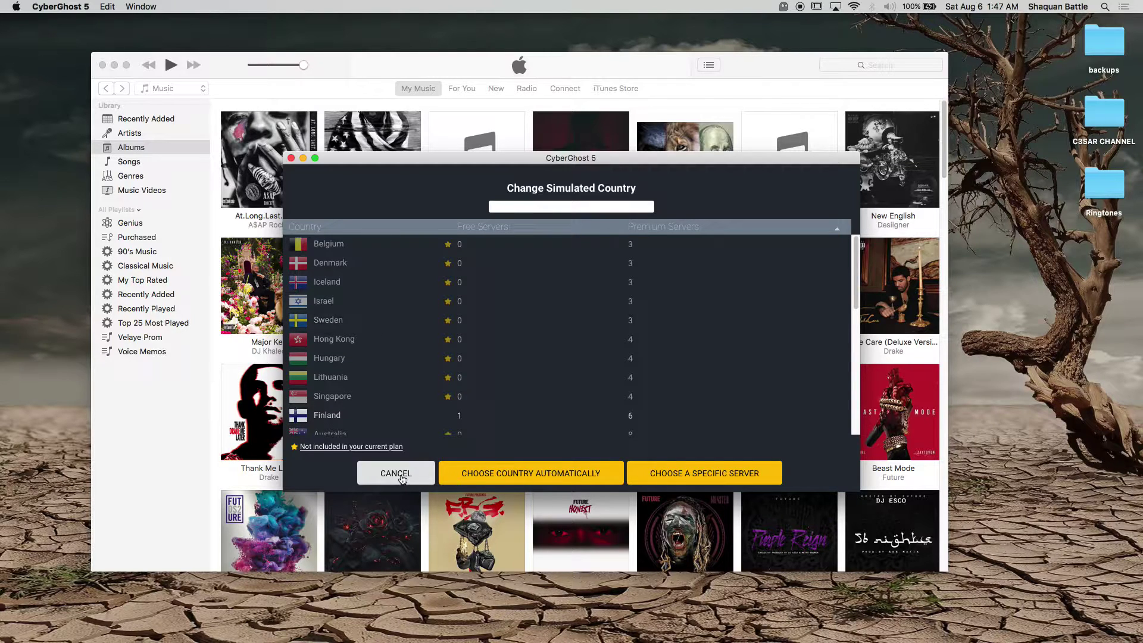
{"action": "left_click", "coordinate": [396, 473]}
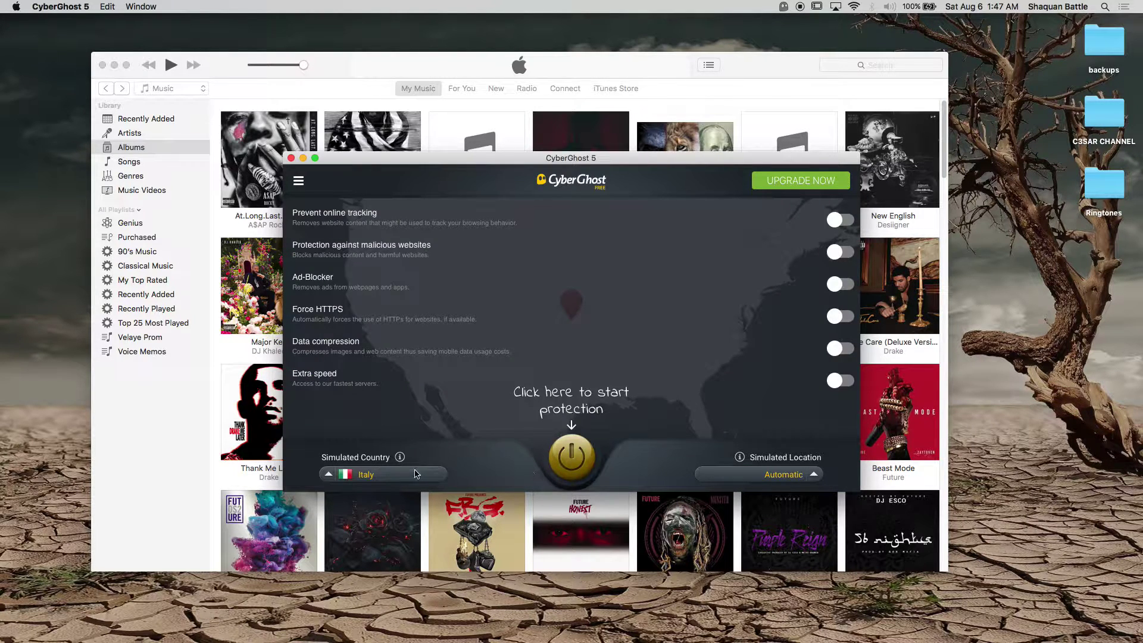
{"action": "left_click", "coordinate": [576, 458]}
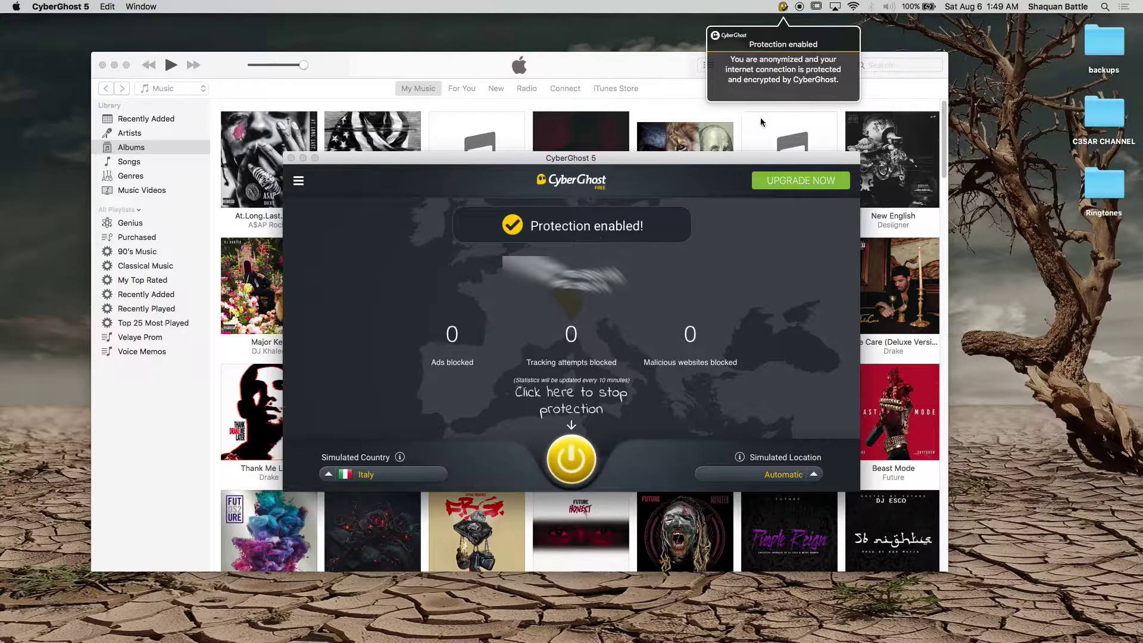
Dismiss the protection notice and close the CyberGhost 5 window, leaving the VPN running.
{"action": "left_click", "coordinate": [788, 55]}
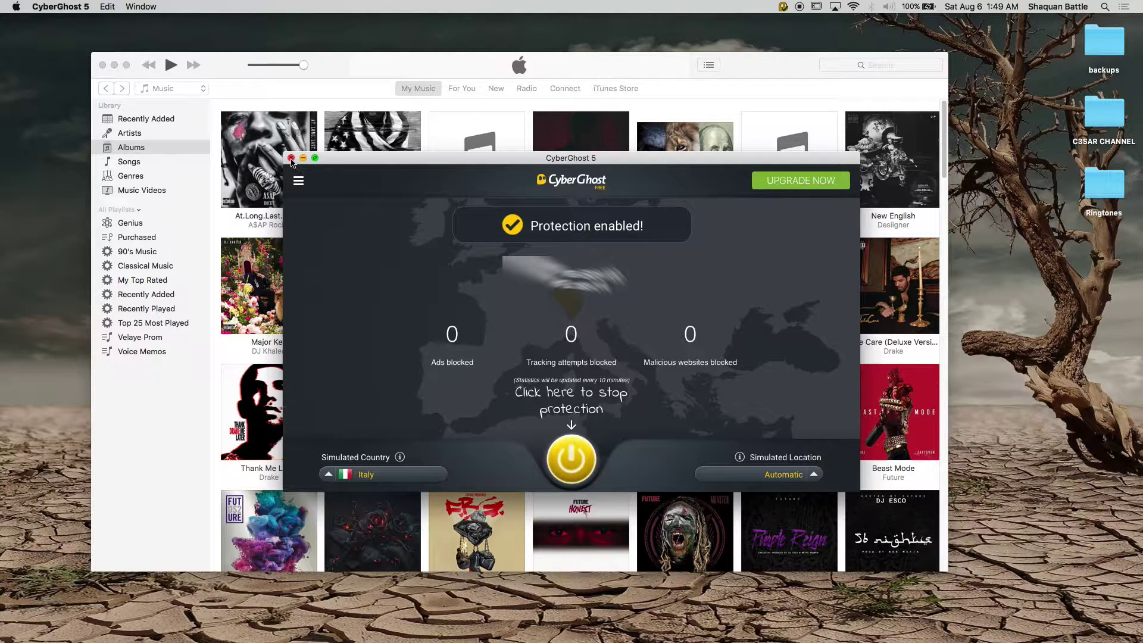
{"action": "left_click", "coordinate": [77, 5]}
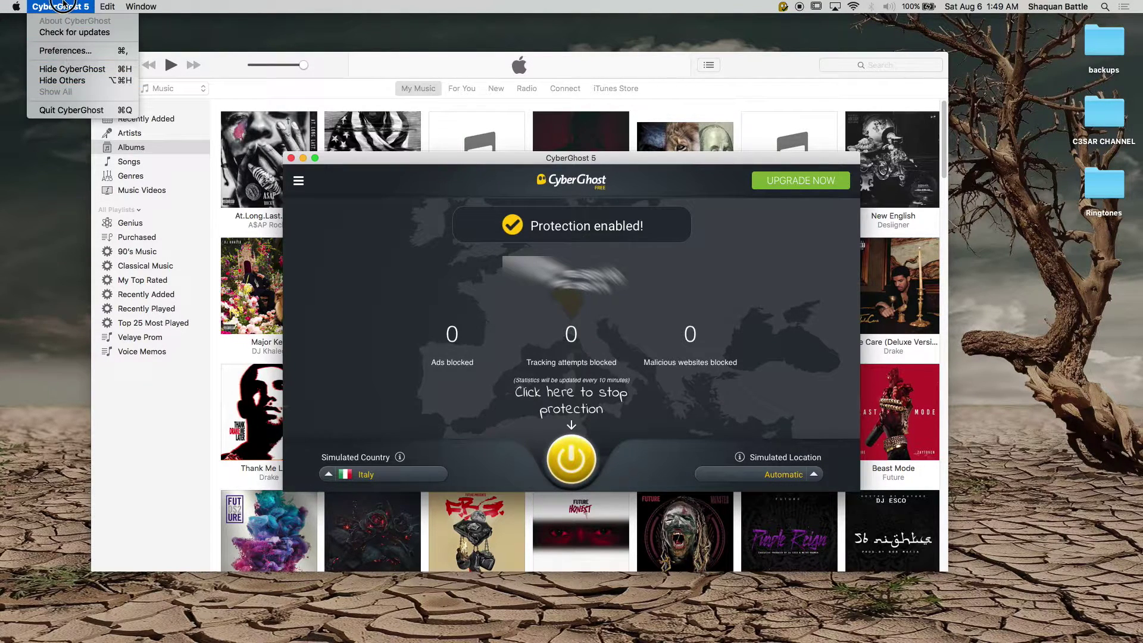
{"action": "left_click", "coordinate": [64, 6]}
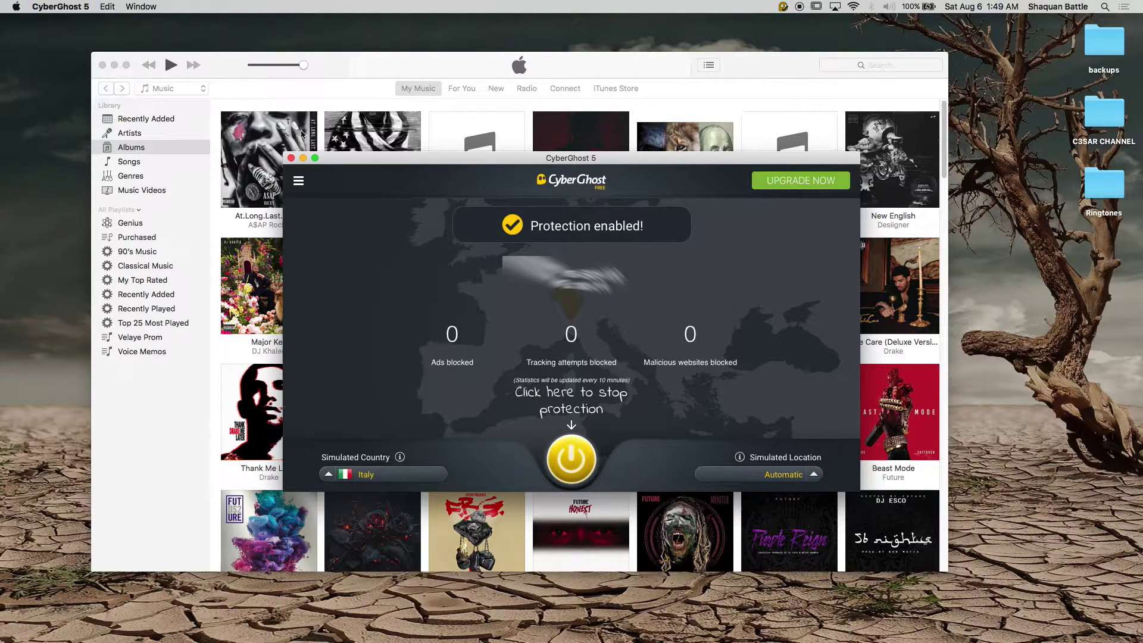
{"action": "left_click", "coordinate": [291, 158]}
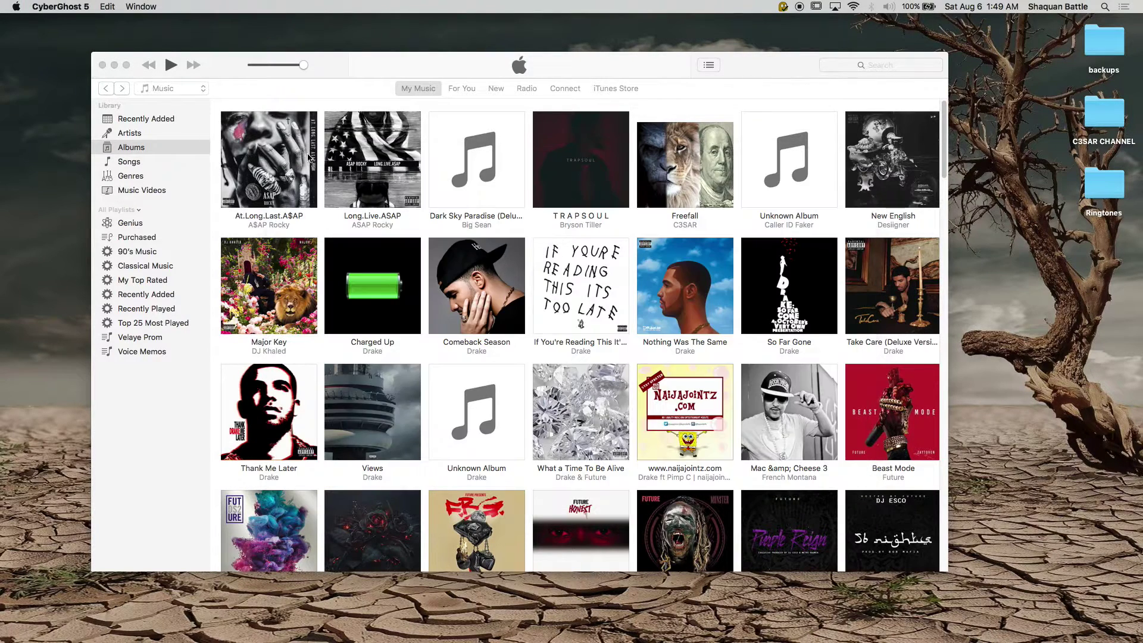
{"action": "left_click", "coordinate": [783, 5]}
{"action": "left_click", "coordinate": [773, 29]}
Enlarge the iTunes window to fit eight album columns and open iTunes Preferences.
{"action": "left_click", "coordinate": [225, 65]}
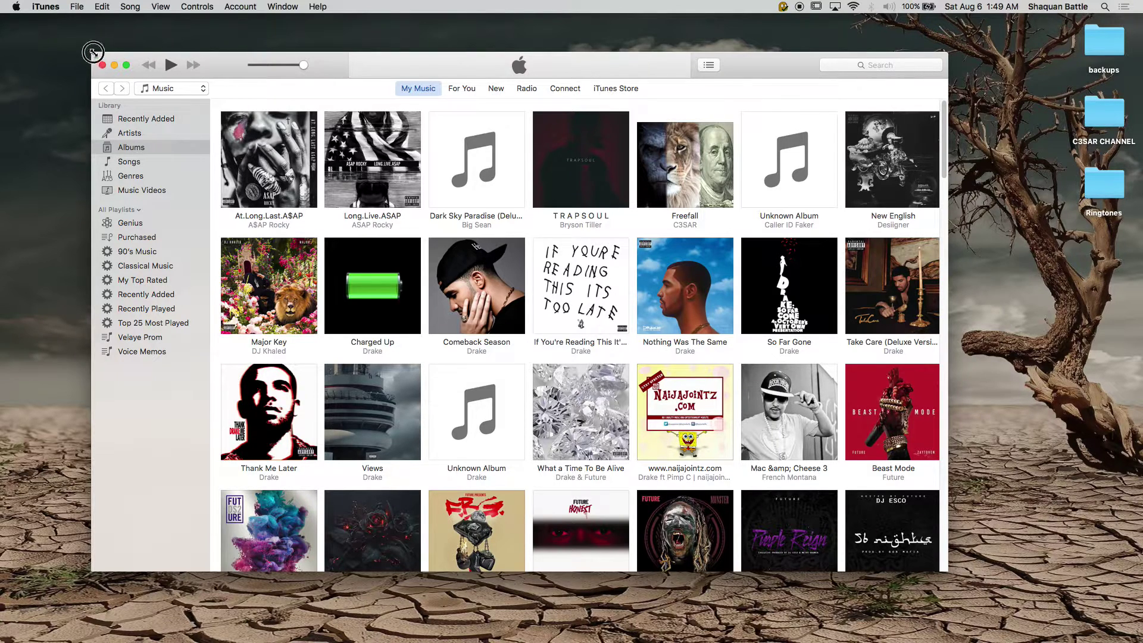
{"action": "left_click_drag", "start_coordinate": [92, 53], "coordinate": [64, 36]}
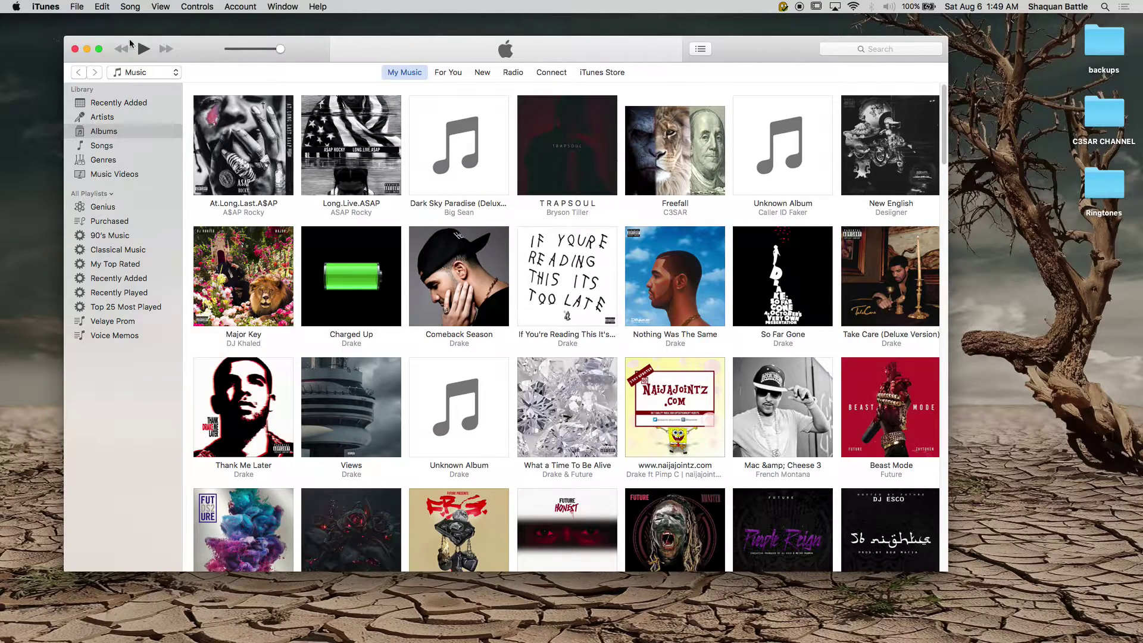
{"action": "left_click_drag", "start_coordinate": [947, 571], "coordinate": [1016, 589]}
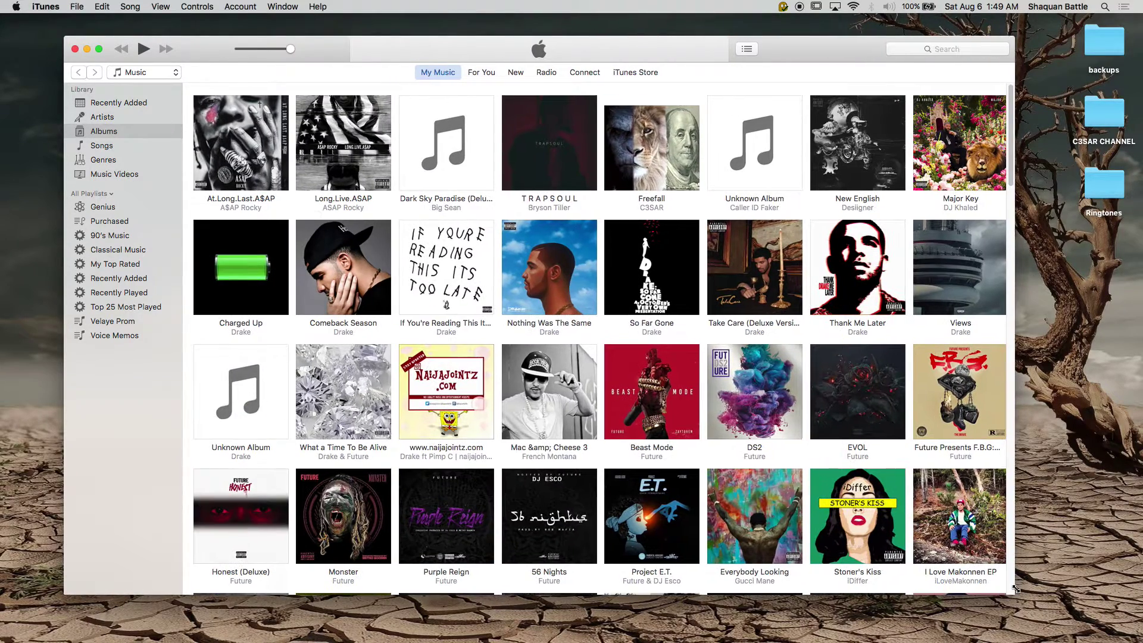
{"action": "left_click", "coordinate": [46, 6]}
{"action": "left_click", "coordinate": [66, 39]}
Set CD import to AAC Encoder at iTunes Plus quality and confirm both dialogs.
{"action": "left_click", "coordinate": [474, 129]}
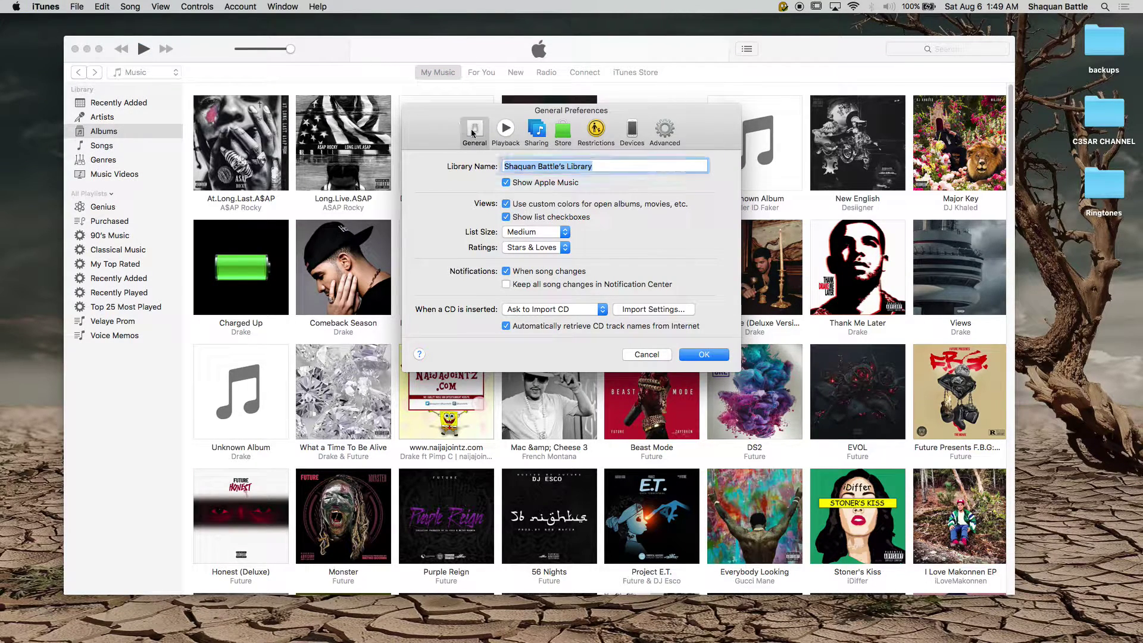
{"action": "left_click", "coordinate": [631, 231]}
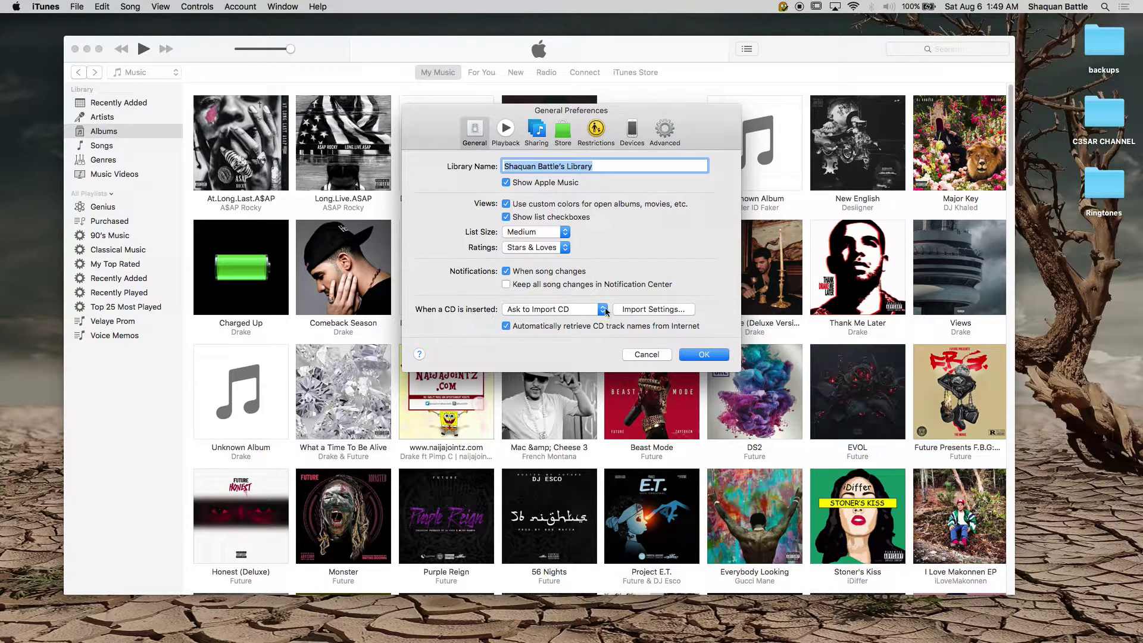
{"action": "left_click", "coordinate": [635, 311]}
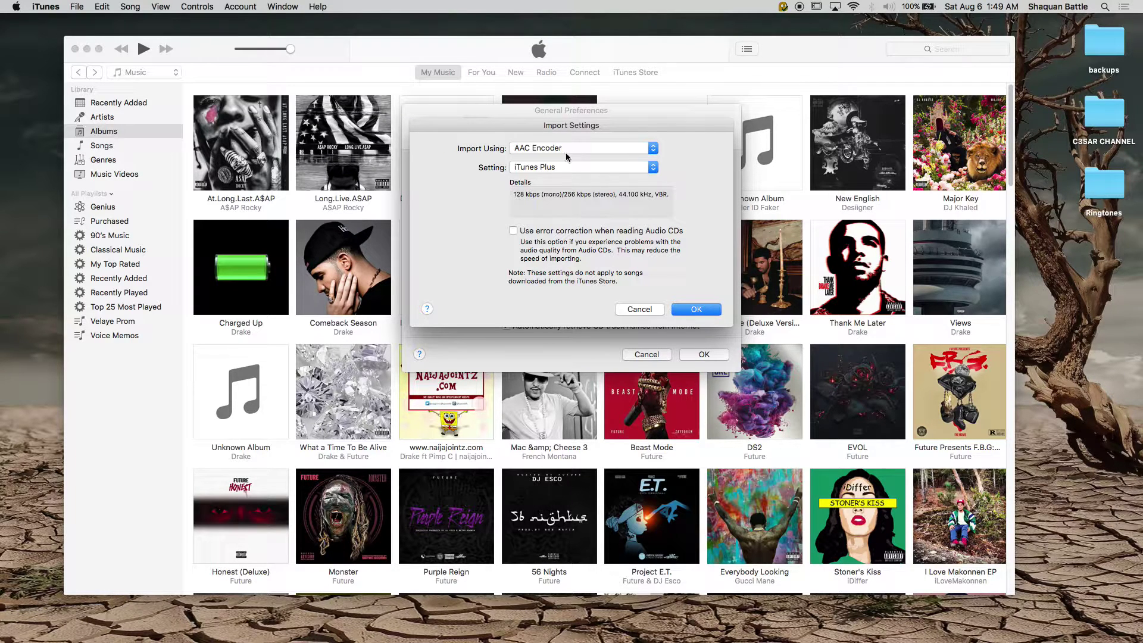
{"action": "left_click", "coordinate": [539, 151]}
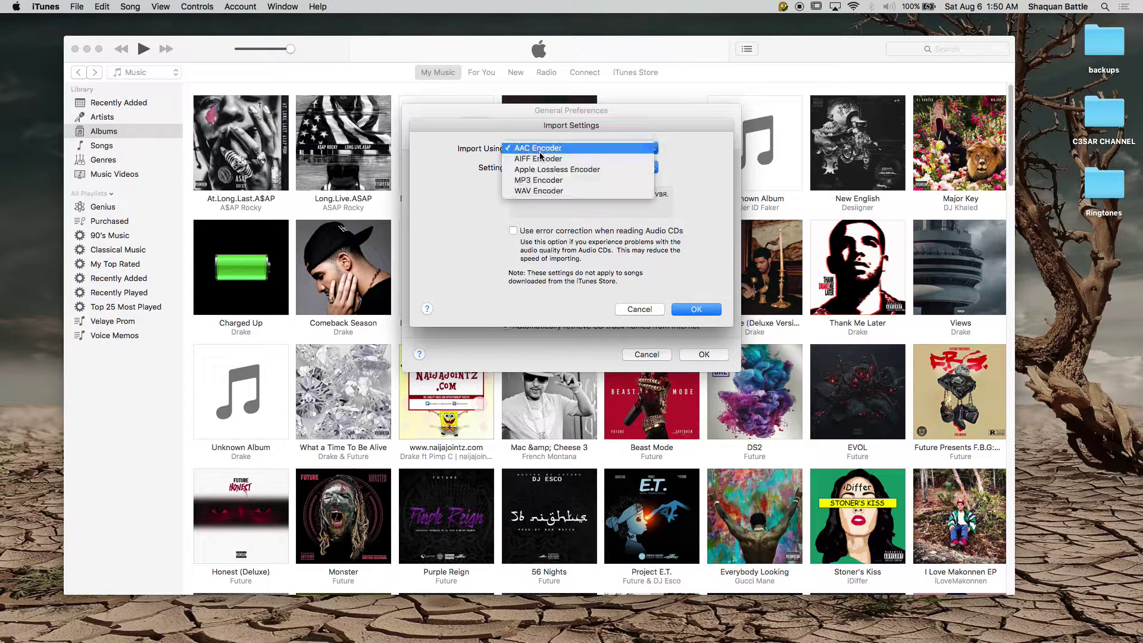
{"action": "left_click", "coordinate": [539, 149]}
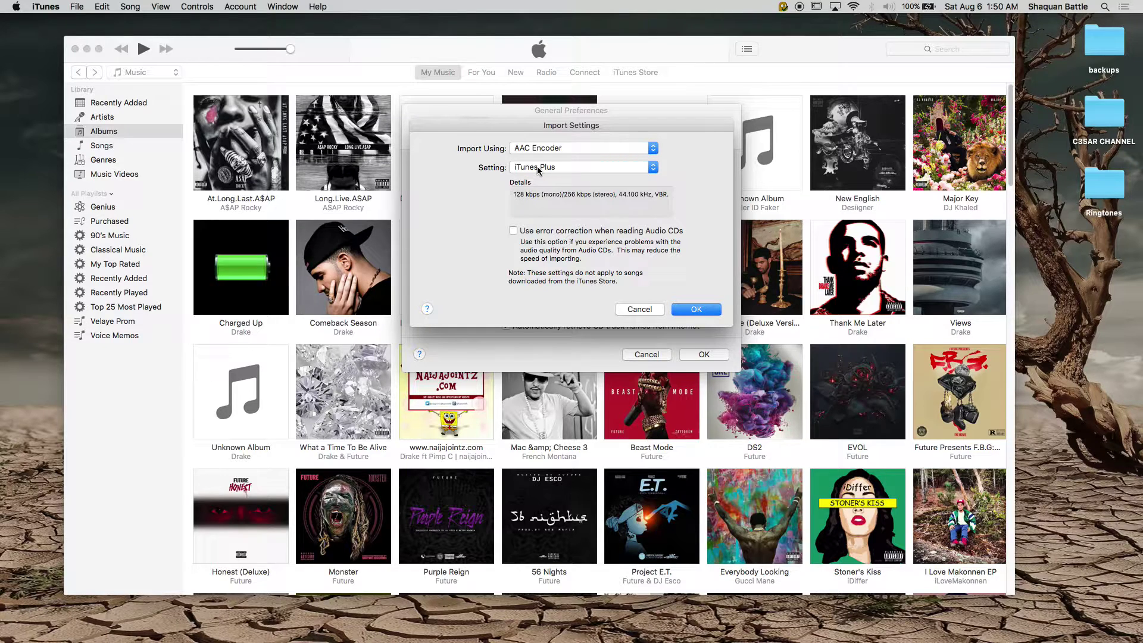
{"action": "left_click", "coordinate": [538, 171]}
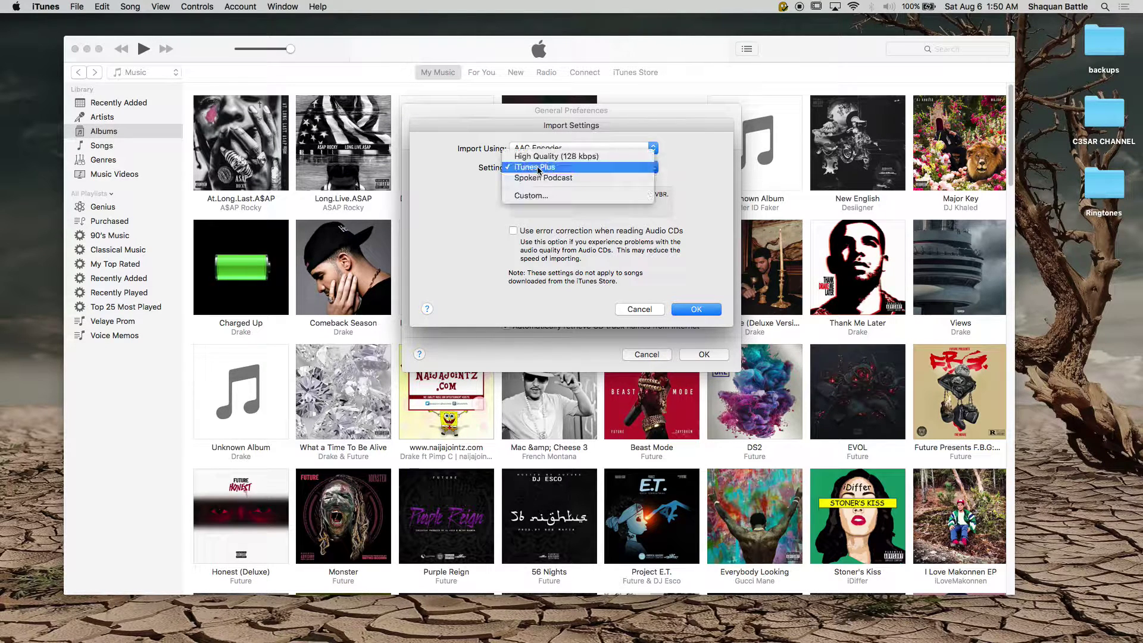
{"action": "left_click", "coordinate": [676, 215]}
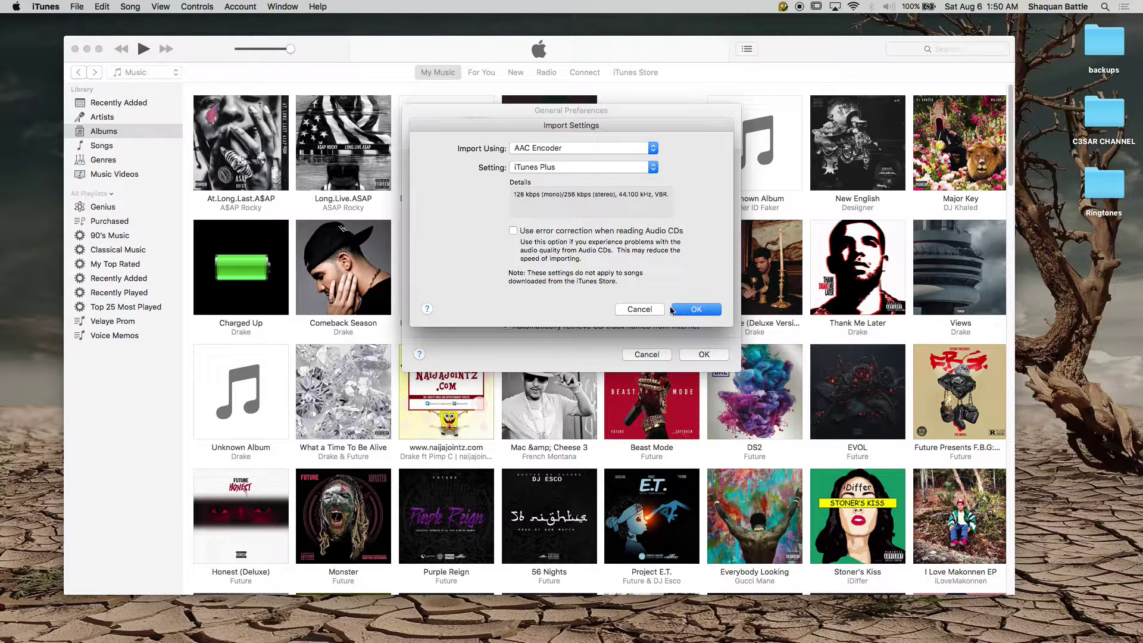
{"action": "left_click", "coordinate": [684, 309]}
{"action": "left_click", "coordinate": [699, 354]}
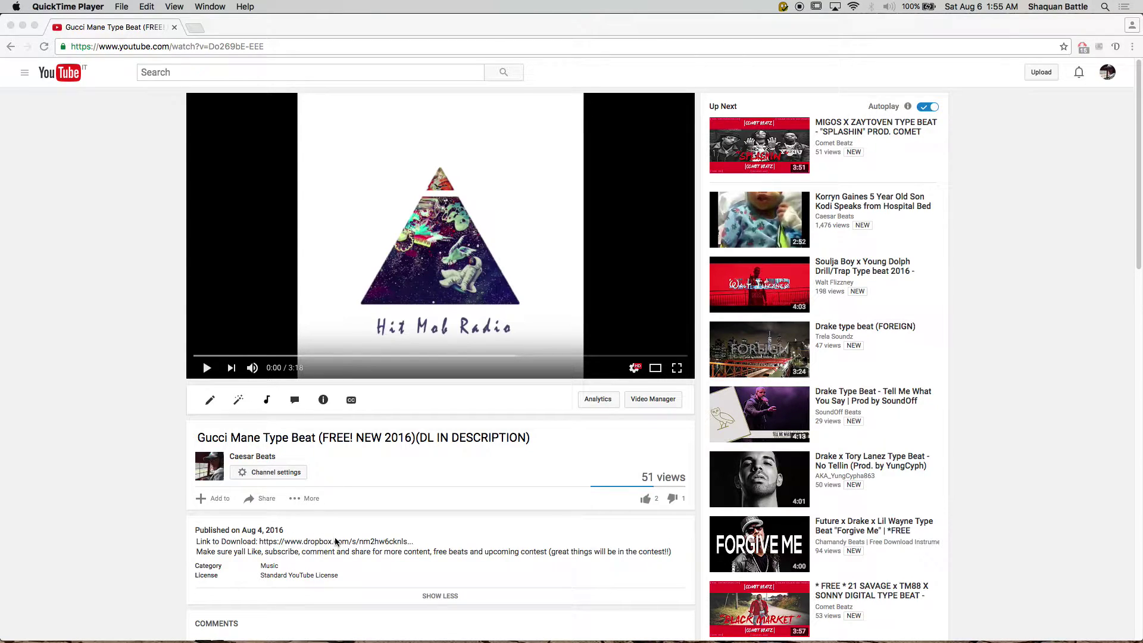
Copy the Gucci Mane Type Beat video's web address.
{"action": "left_click", "coordinate": [193, 47]}
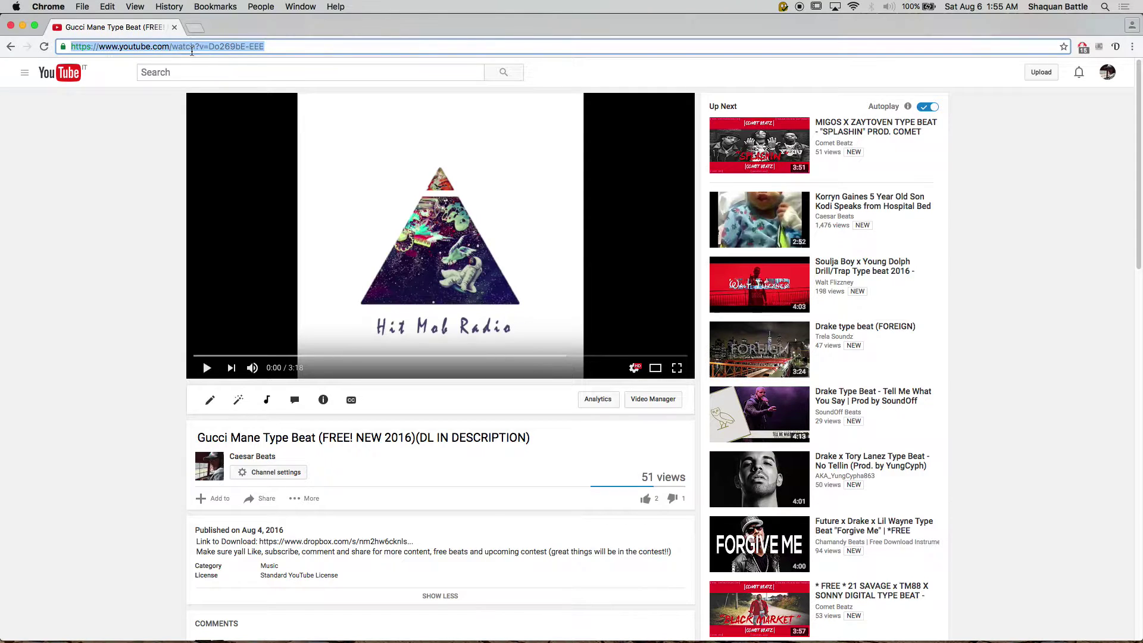
{"action": "right_click", "coordinate": [137, 47]}
{"action": "left_click", "coordinate": [168, 64]}
Play the beat, skip ahead, and pause it at 0:23.
{"action": "left_click", "coordinate": [259, 347]}
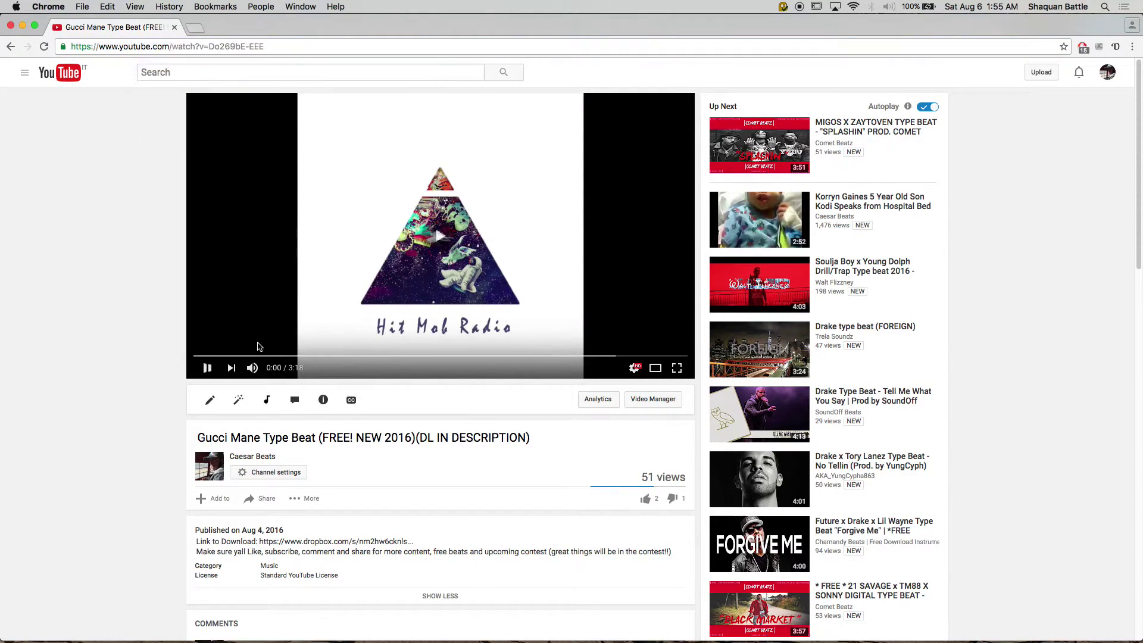
{"action": "left_click", "coordinate": [271, 368]}
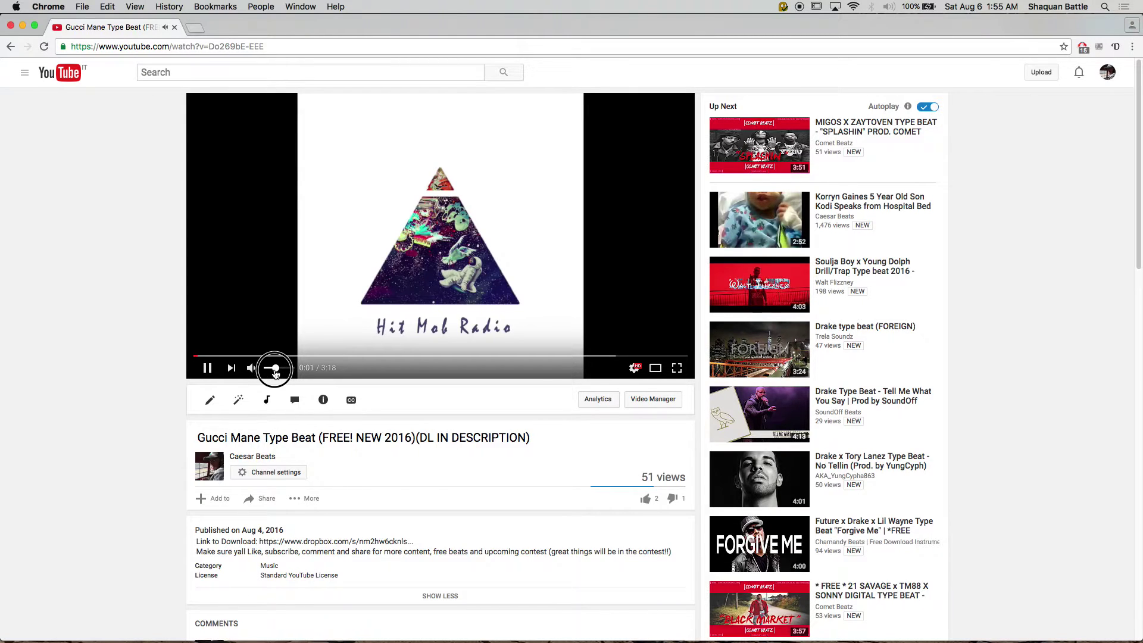
{"action": "left_click", "coordinate": [250, 356]}
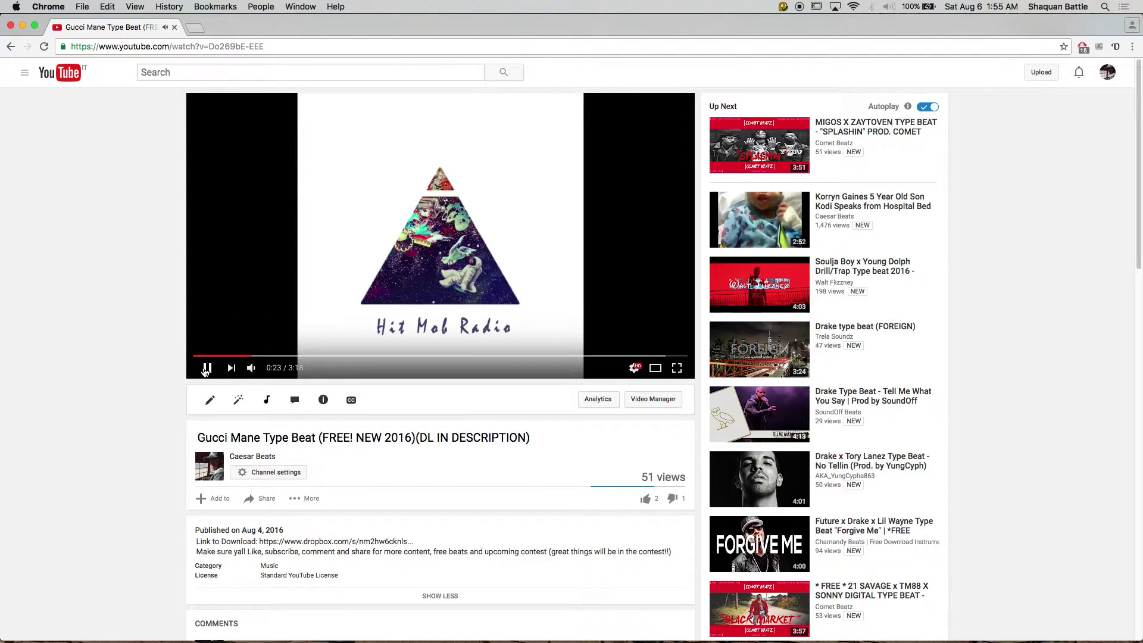
{"action": "left_click", "coordinate": [206, 368]}
{"action": "right_click", "coordinate": [126, 47]}
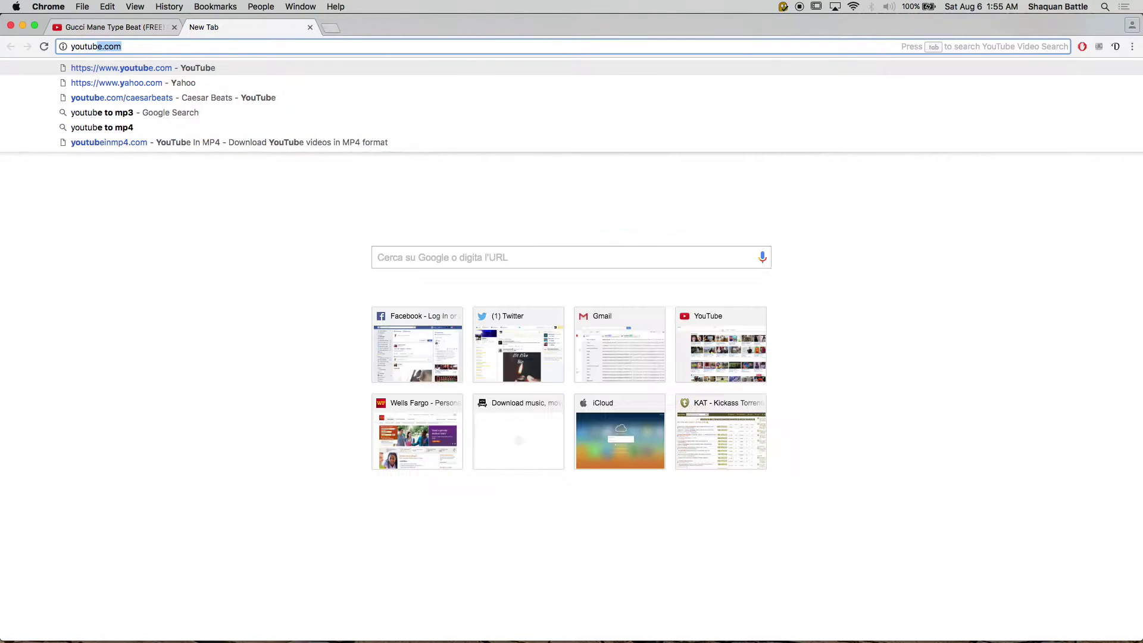
Go to youtube-mp3.org and paste the copied video link into the converter field.
{"action": "type", "text": "utube-mp3"}
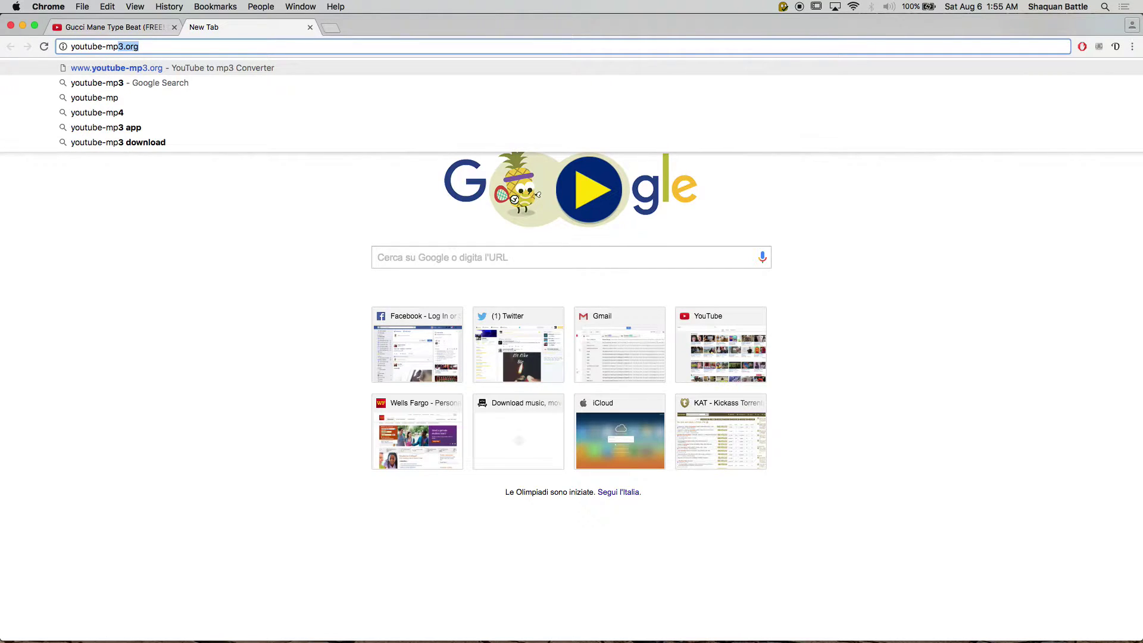
{"action": "key", "text": "Return"}
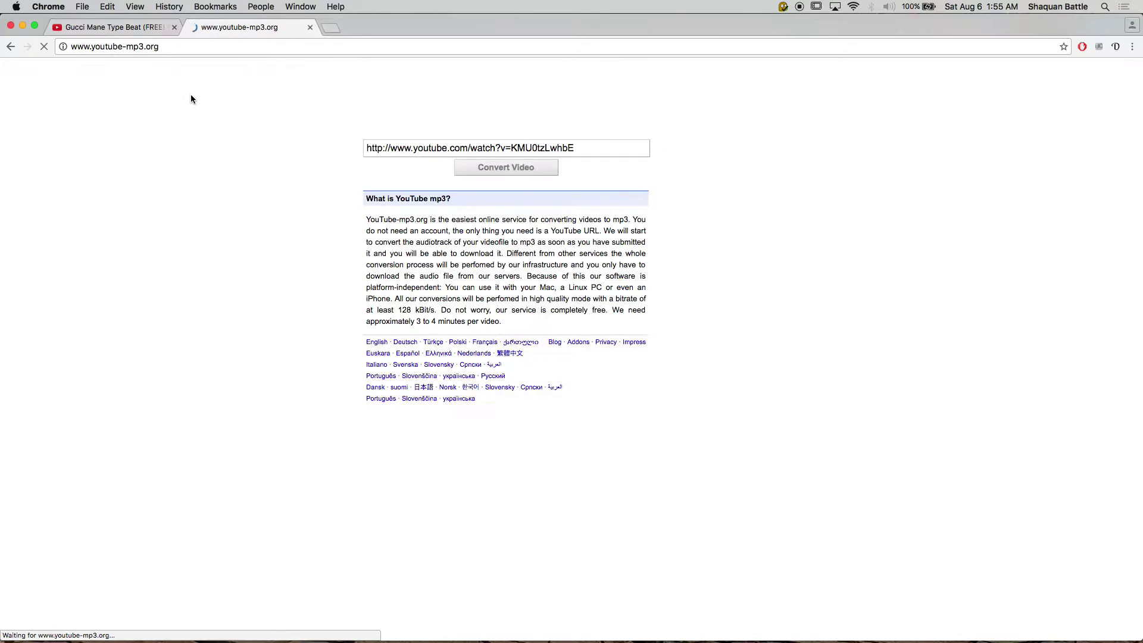
{"action": "left_click", "coordinate": [515, 149]}
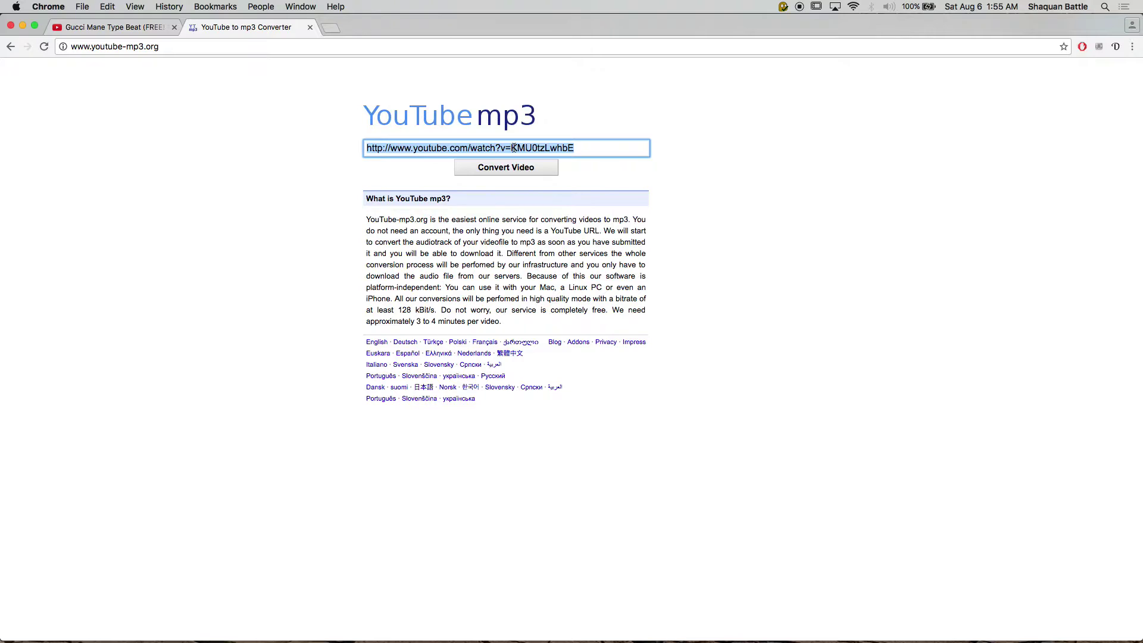
{"action": "key", "text": "BackSpace"}
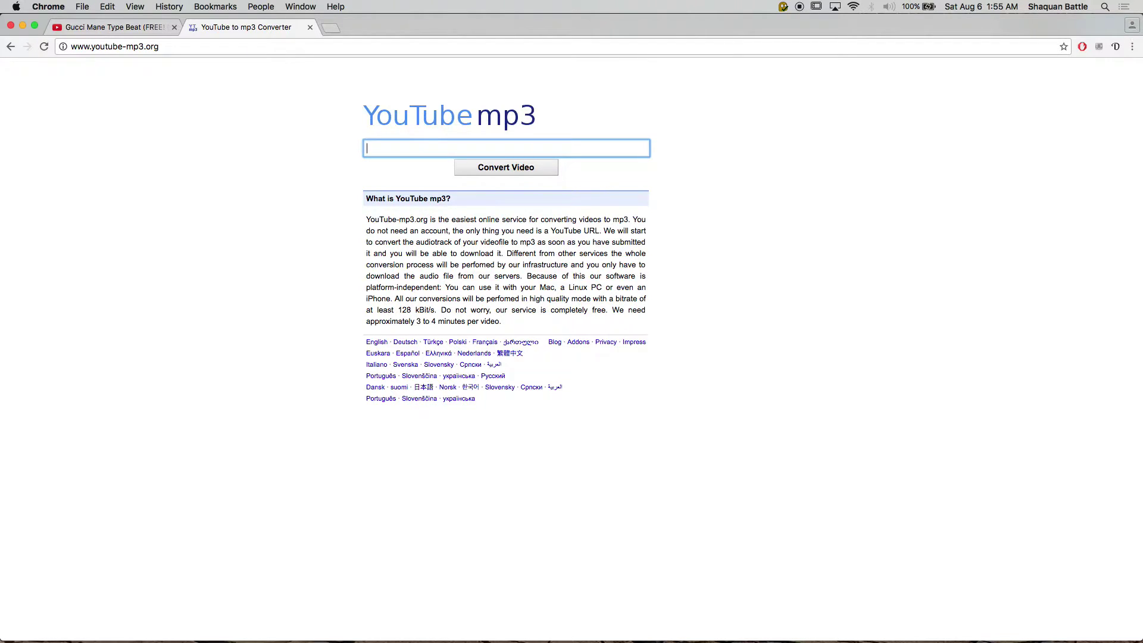
{"action": "key", "text": "super+v"}
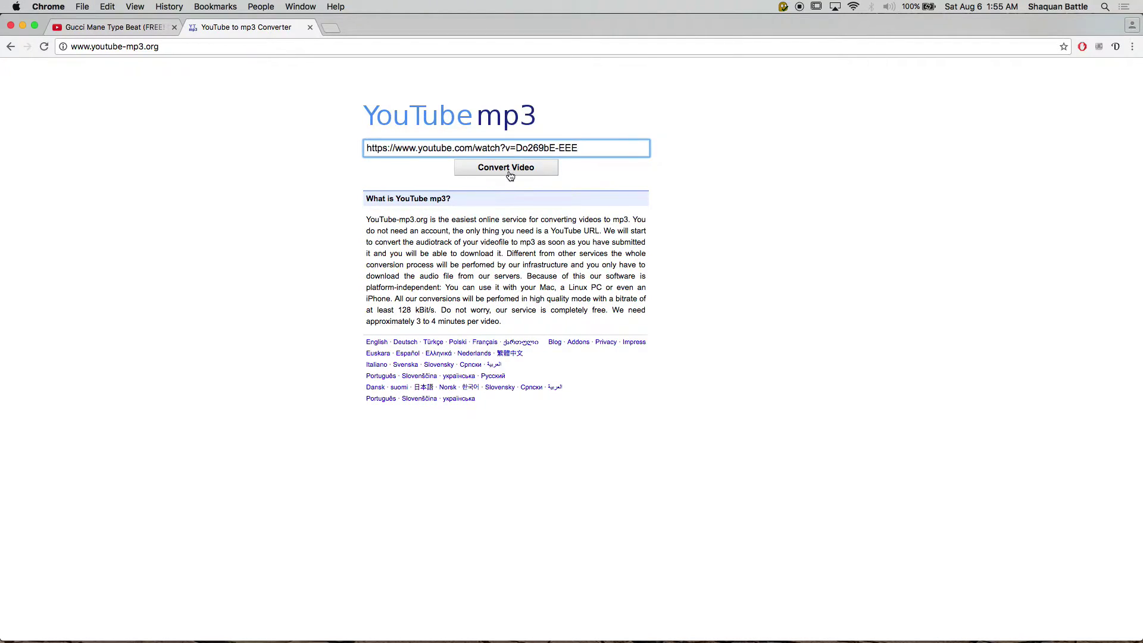
Convert the video to mp3 and download the 3.0 MB file.
{"action": "left_click", "coordinate": [510, 173]}
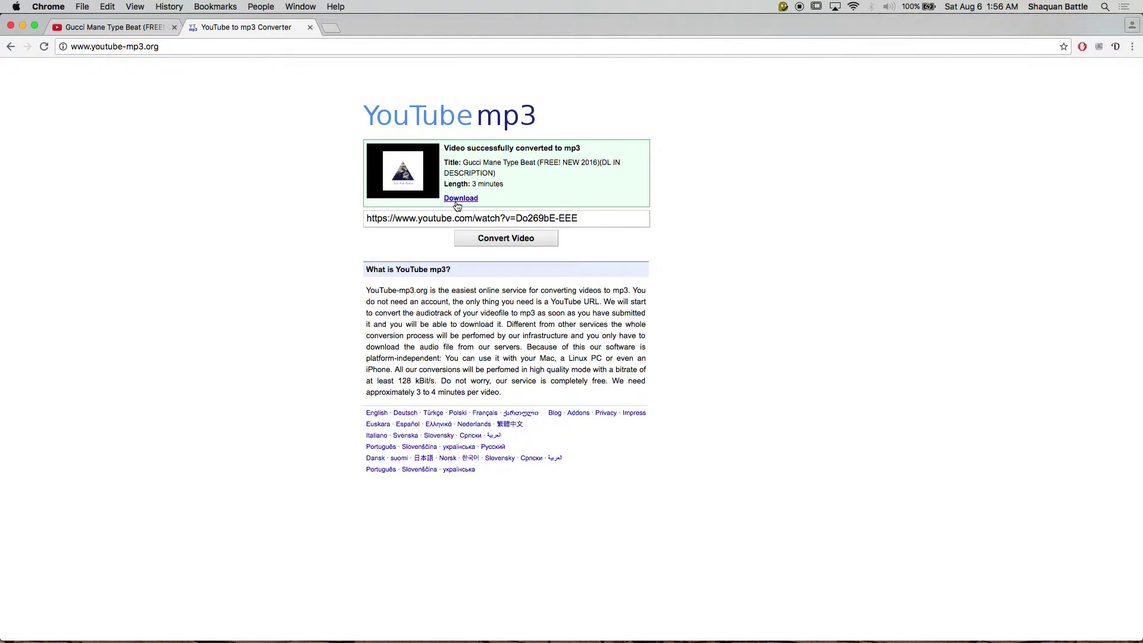
{"action": "left_click", "coordinate": [457, 200]}
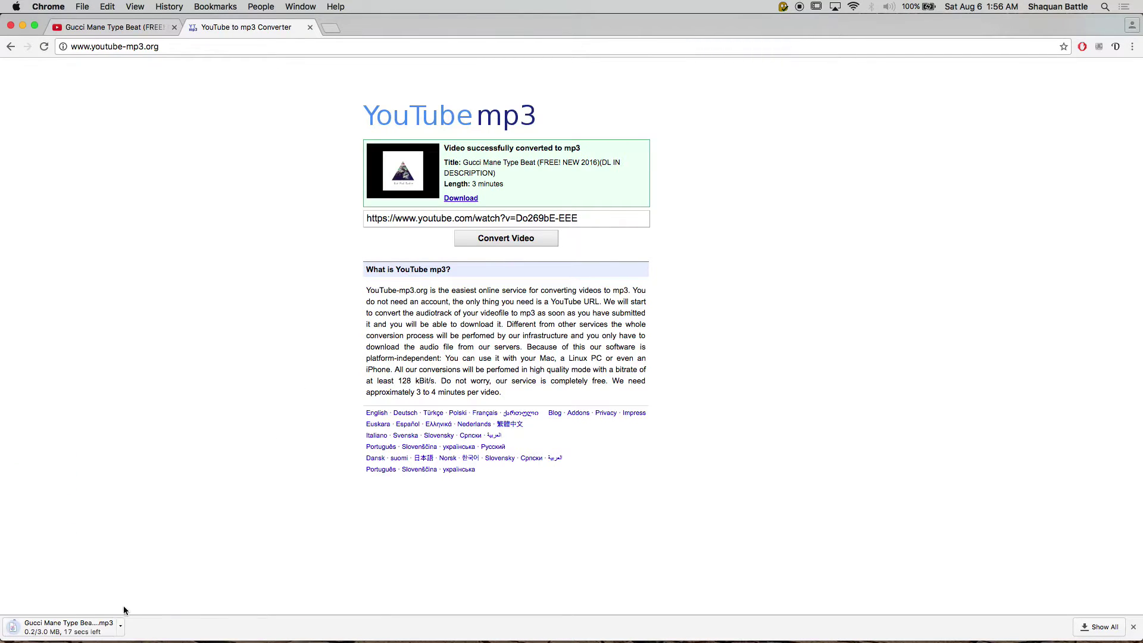
{"action": "left_click", "coordinate": [43, 6]}
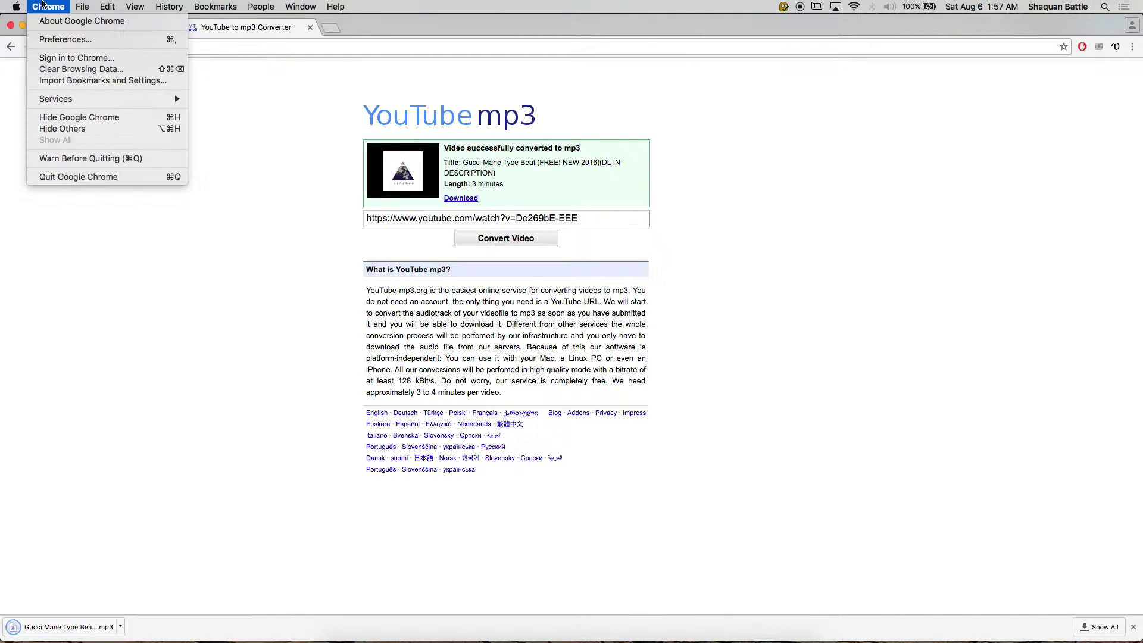
Quit Chrome and play the Gucci Mane Type Beat mp3 from Finder's Downloads folder in iTunes.
{"action": "left_click", "coordinate": [78, 177]}
{"action": "mouse_move", "coordinate": [768, 628]}
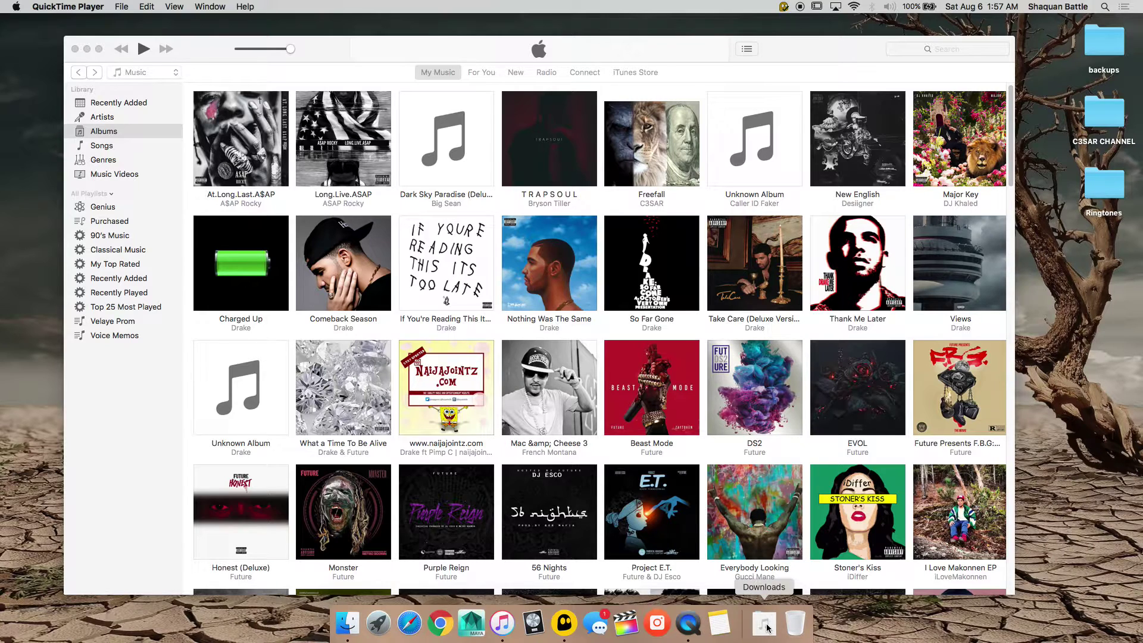
{"action": "left_click", "coordinate": [347, 623]}
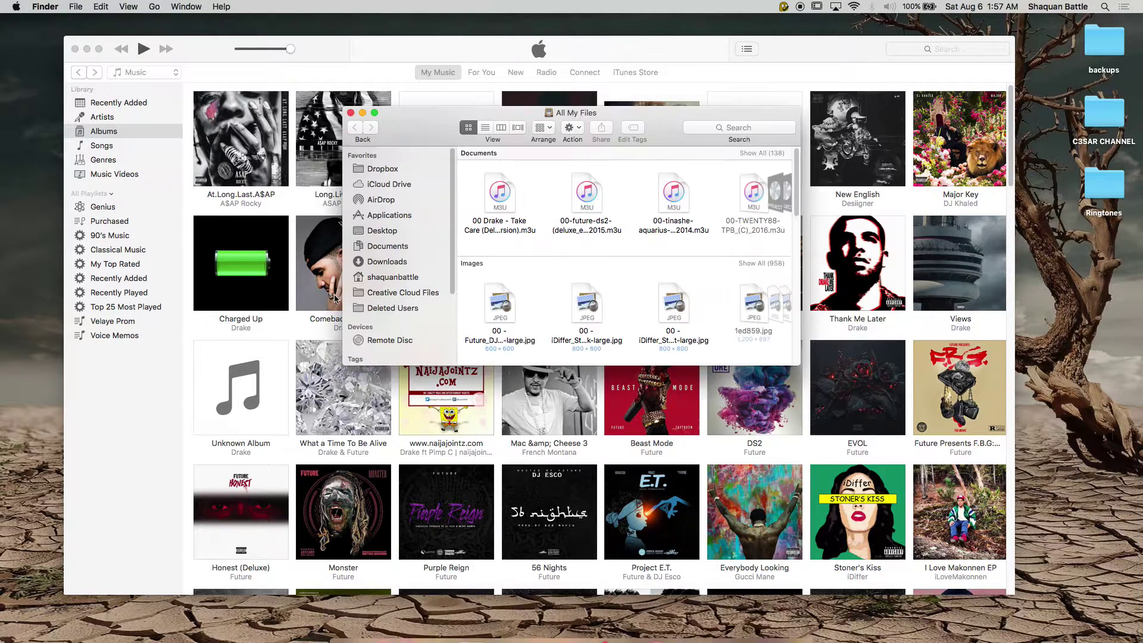
{"action": "left_click", "coordinate": [390, 261]}
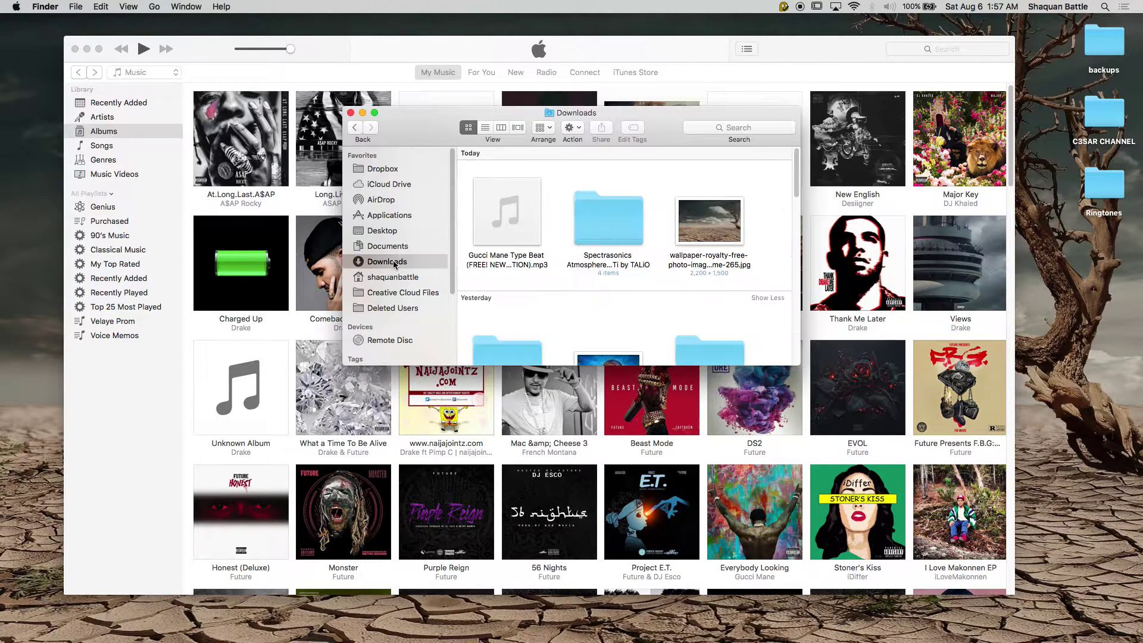
{"action": "double_click", "coordinate": [530, 188]}
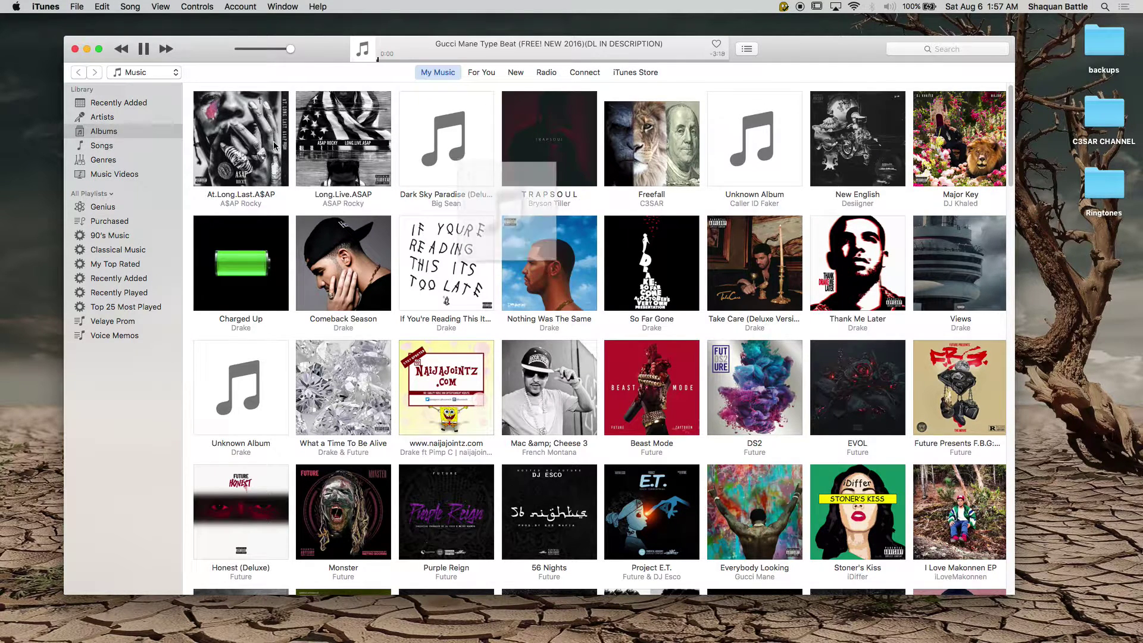
Pause the beat and show iTunes' Recently Added tracks.
{"action": "left_click", "coordinate": [413, 60]}
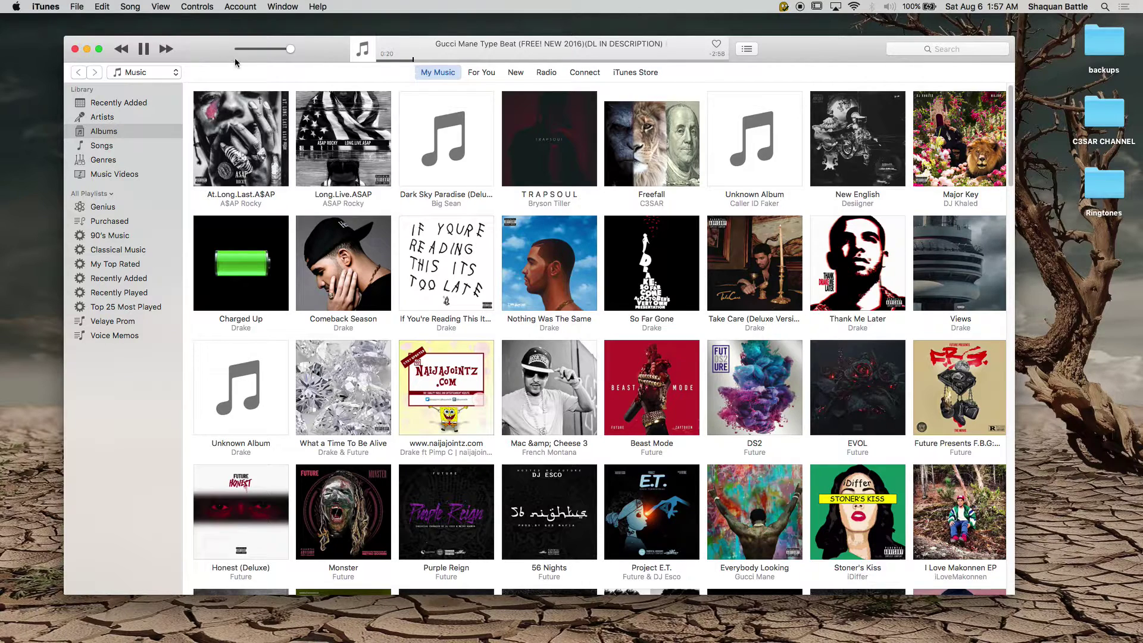
{"action": "left_click", "coordinate": [143, 50]}
{"action": "scroll", "coordinate": [292, 130], "scroll_direction": "up", "scroll_amount": 1}
{"action": "left_click", "coordinate": [99, 108]}
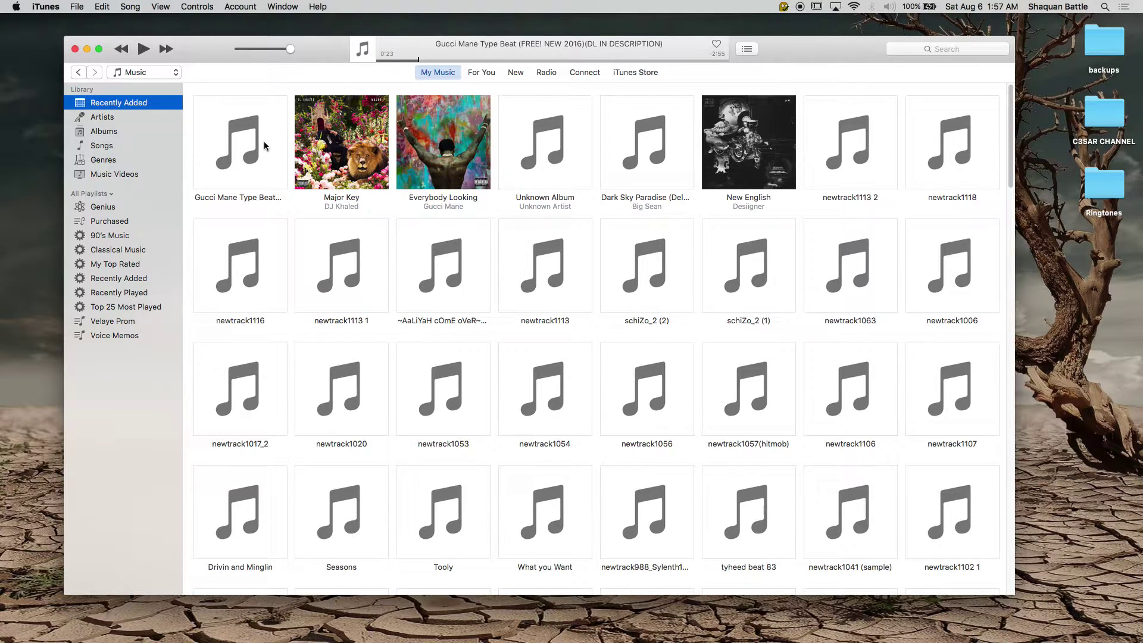
Drag the beat onto the desktop as an mp3 and place a duplicate copy below it.
{"action": "left_click_drag", "start_coordinate": [229, 181], "coordinate": [20, 125]}
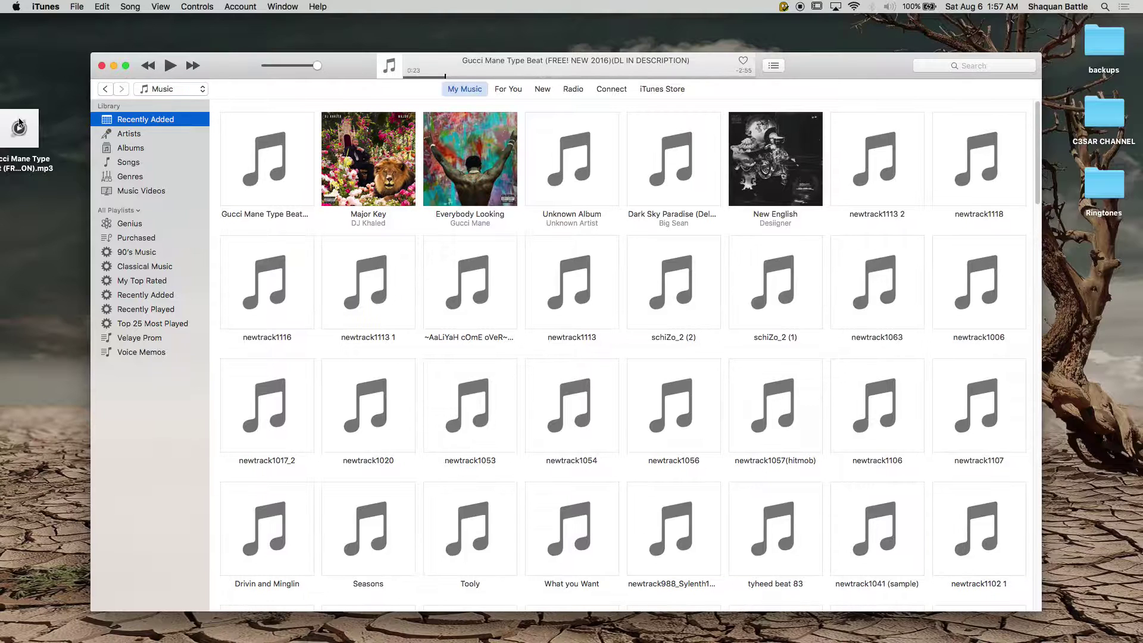
{"action": "left_click", "coordinate": [20, 125]}
{"action": "right_click", "coordinate": [46, 119]}
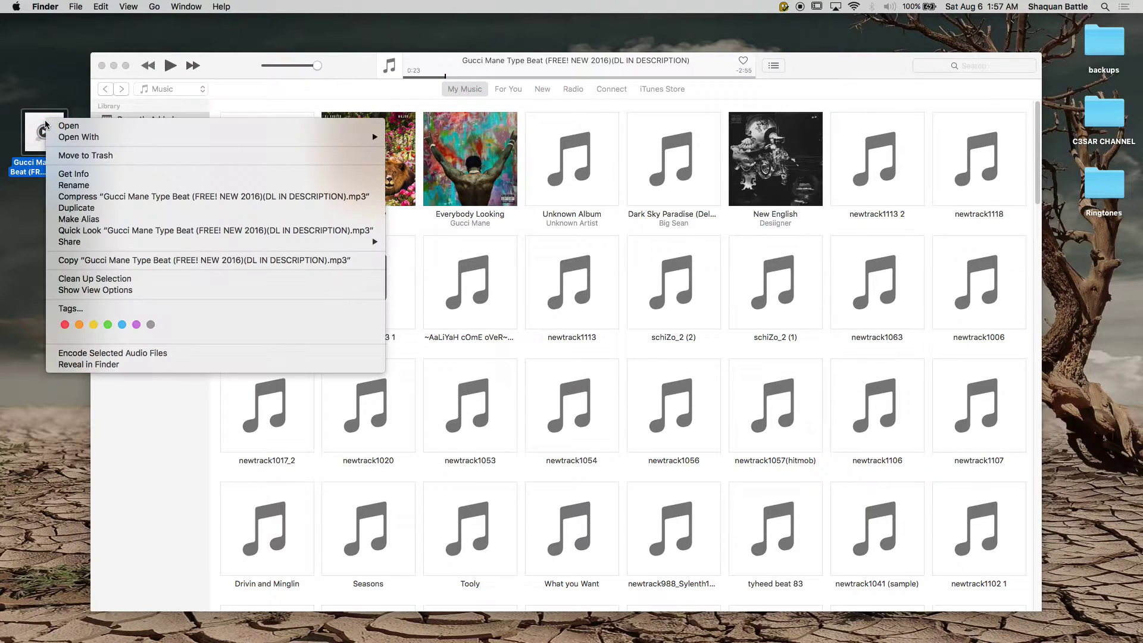
{"action": "left_click", "coordinate": [143, 207]}
{"action": "left_click_drag", "start_coordinate": [65, 153], "coordinate": [61, 223]}
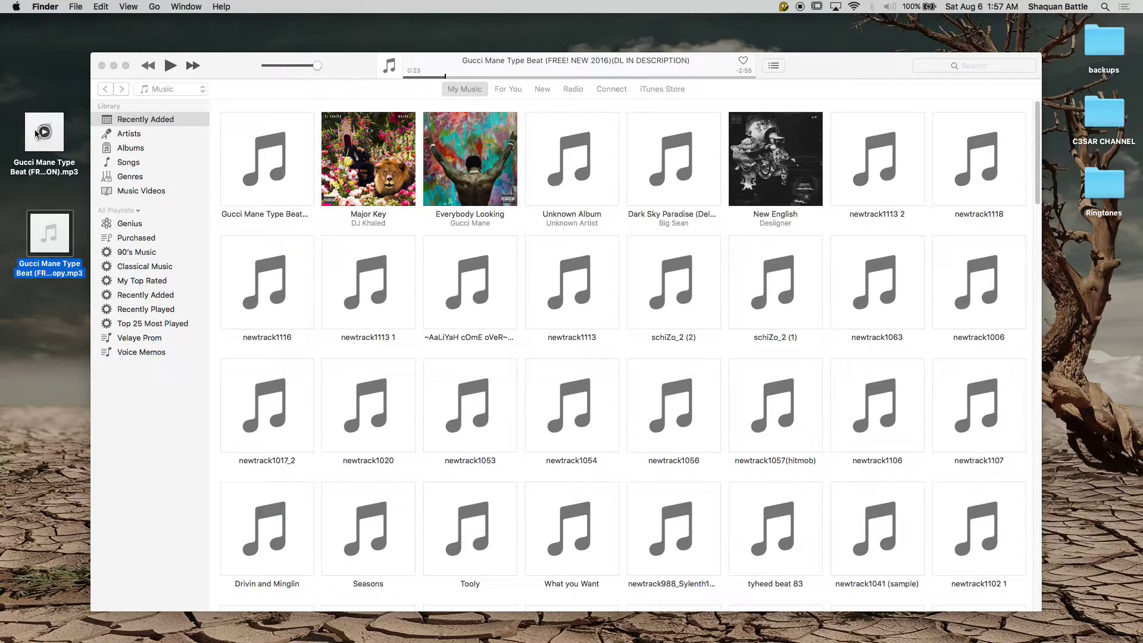
{"action": "left_click", "coordinate": [50, 119]}
{"action": "left_click", "coordinate": [302, 169]}
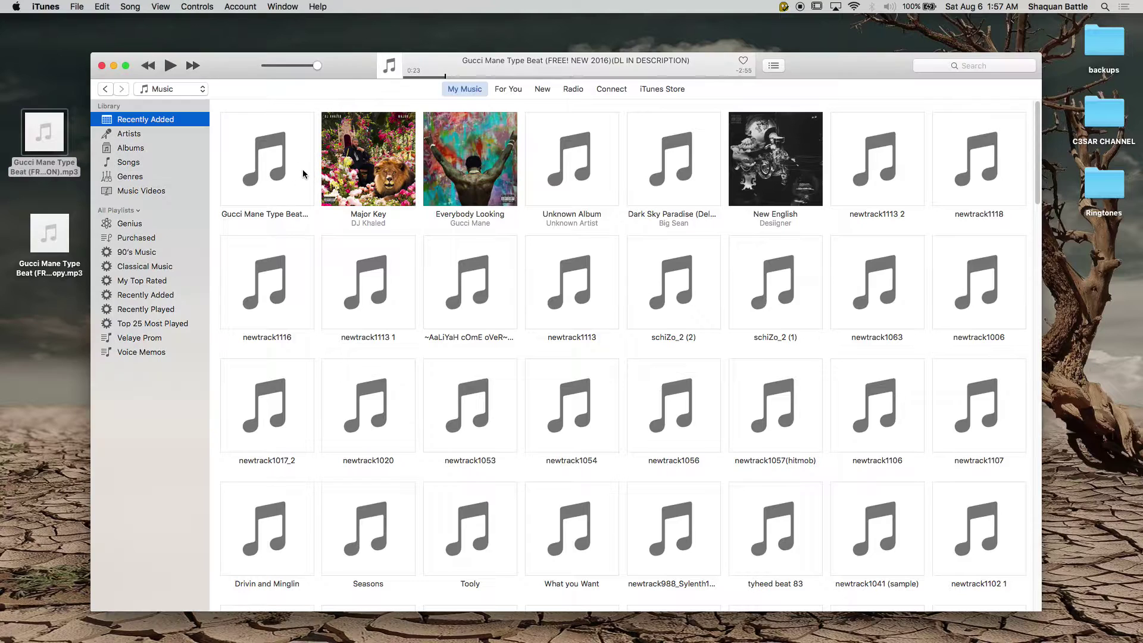
Check the beat track's start and stop time options, closing the info window unchanged.
{"action": "left_click", "coordinate": [299, 173]}
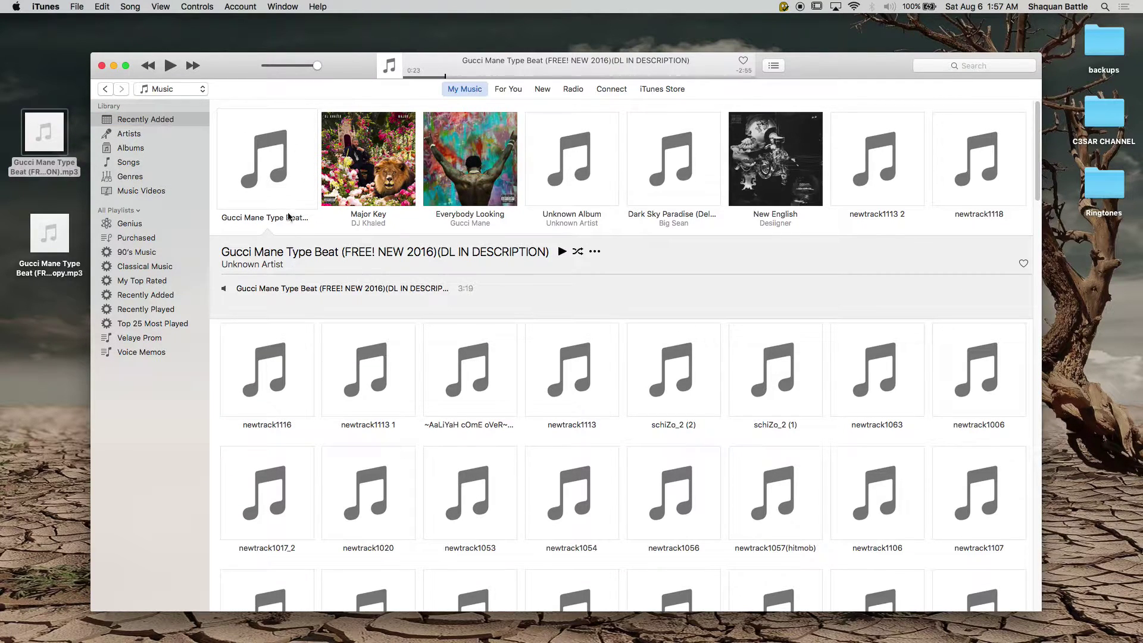
{"action": "right_click", "coordinate": [293, 291]}
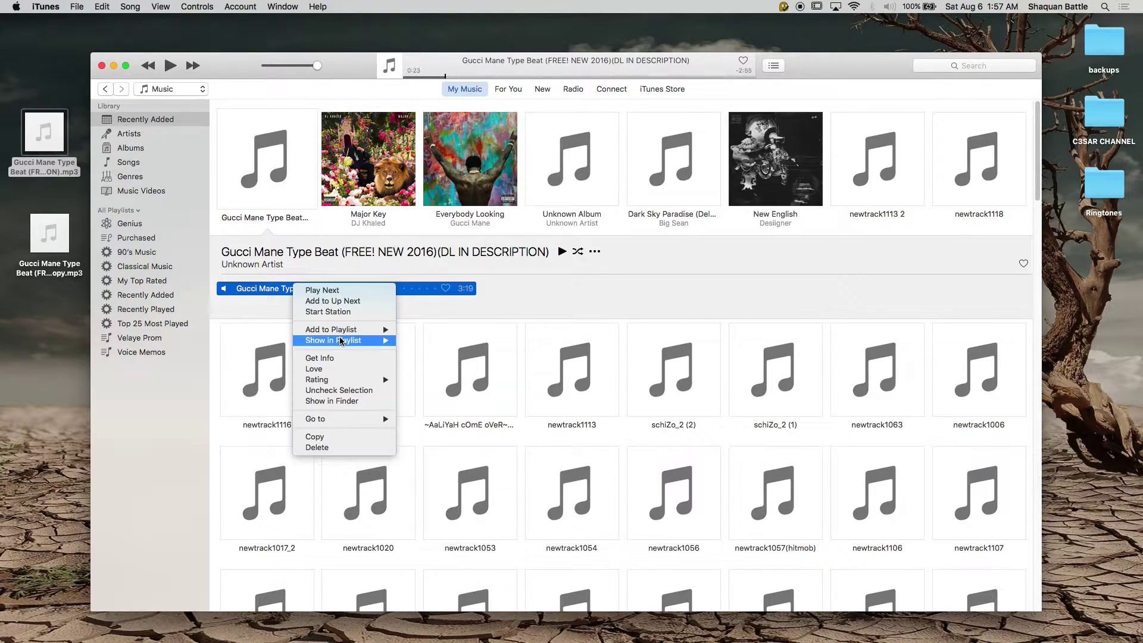
{"action": "left_click", "coordinate": [341, 359]}
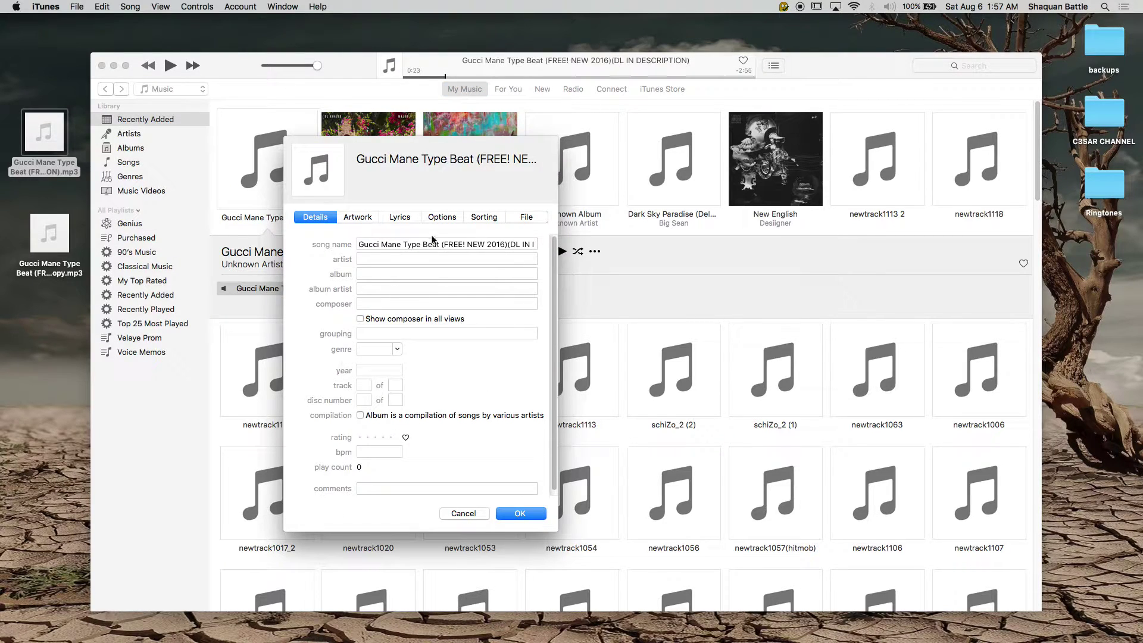
{"action": "left_click", "coordinate": [441, 217]}
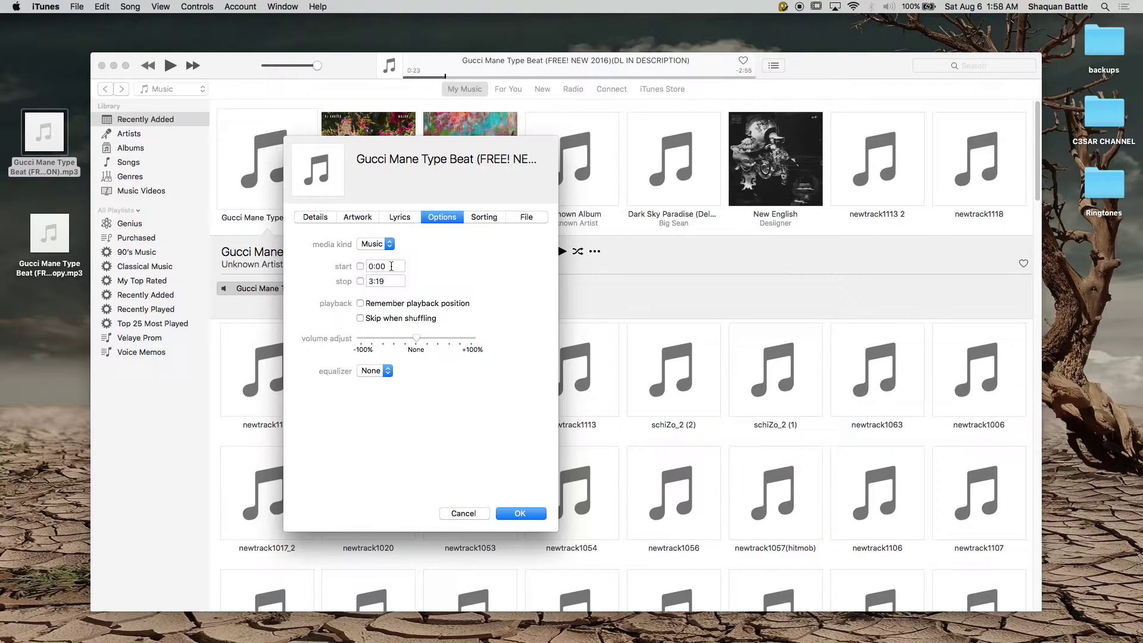
{"action": "left_click", "coordinate": [475, 514]}
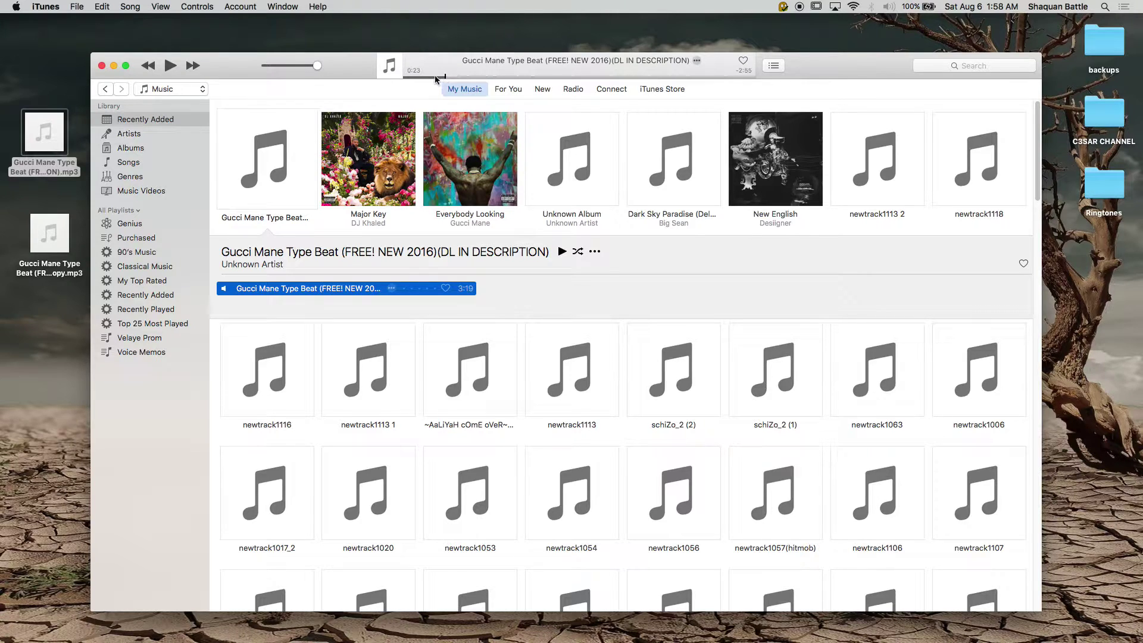
Play the beat and skip through it to find a start point near 0:52.
{"action": "key", "text": "space"}
{"action": "left_click", "coordinate": [436, 76]}
{"action": "left_click", "coordinate": [496, 76]}
{"action": "left_click", "coordinate": [173, 67]}
Set the Gucci Mane beat's start time to 0:55 and stop time to 1:25.
{"action": "right_click", "coordinate": [353, 290]}
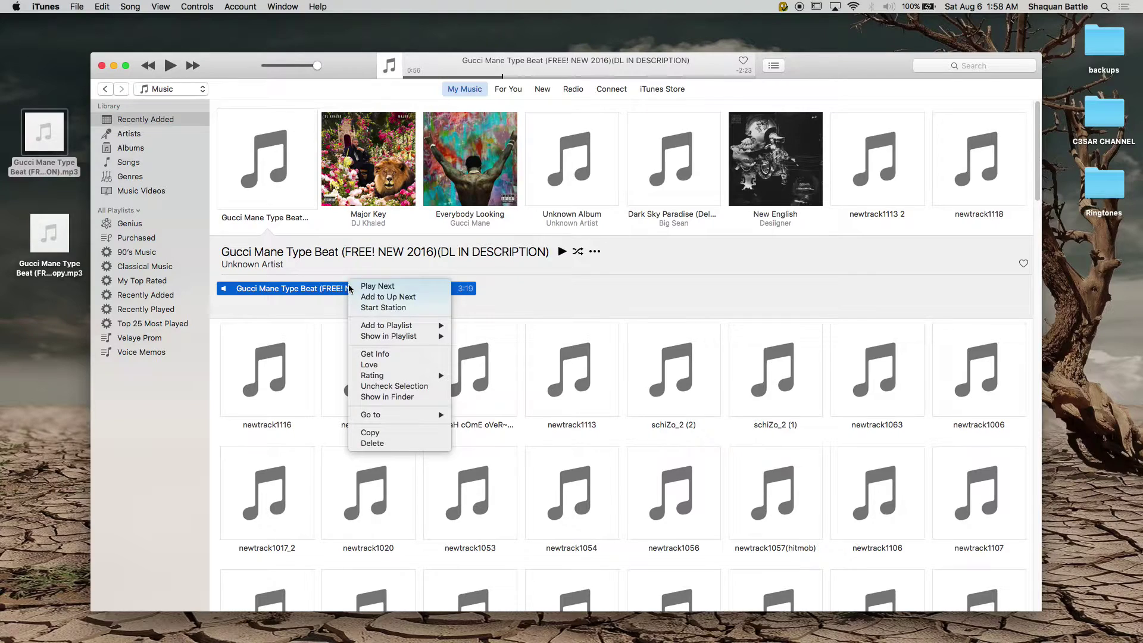
{"action": "left_click", "coordinate": [387, 356]}
{"action": "left_click", "coordinate": [441, 216]}
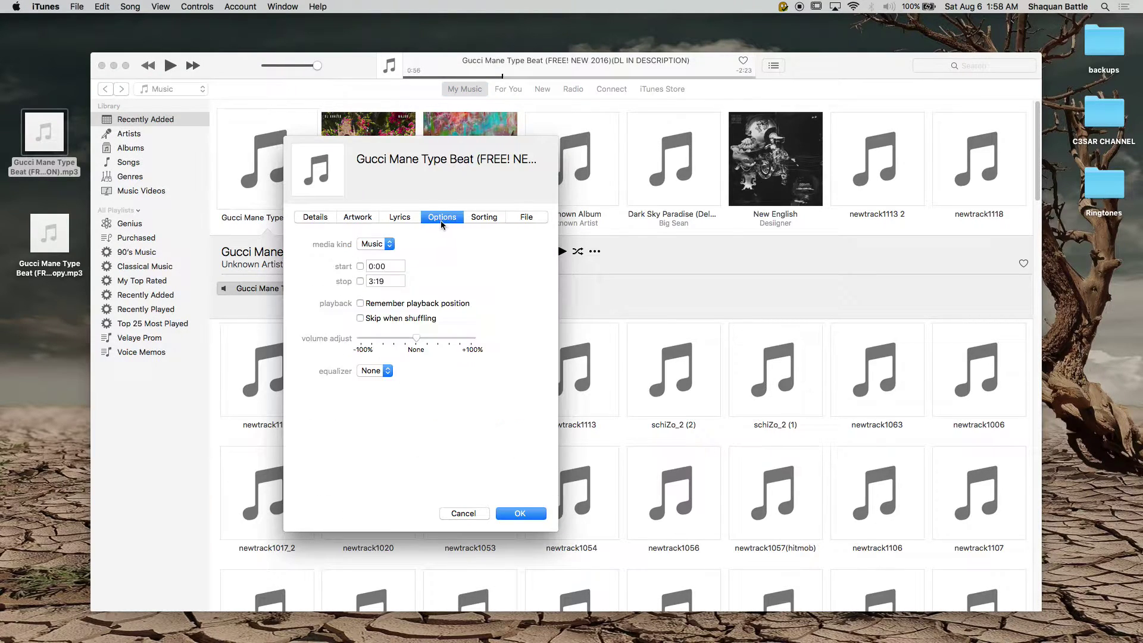
{"action": "double_click", "coordinate": [388, 267]}
{"action": "type", "text": "55"}
{"action": "key", "text": "Tab"}
{"action": "type", "text": "1"}
{"action": "left_click", "coordinate": [520, 513]}
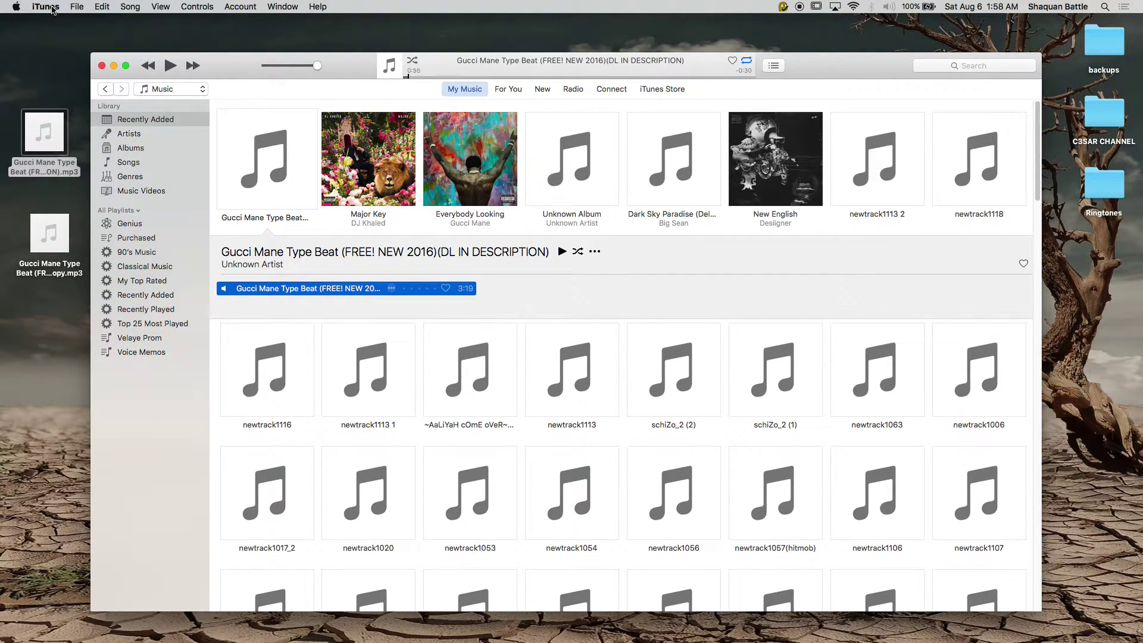
Create an AAC version of the trimmed Gucci Mane beat.
{"action": "left_click", "coordinate": [78, 7]}
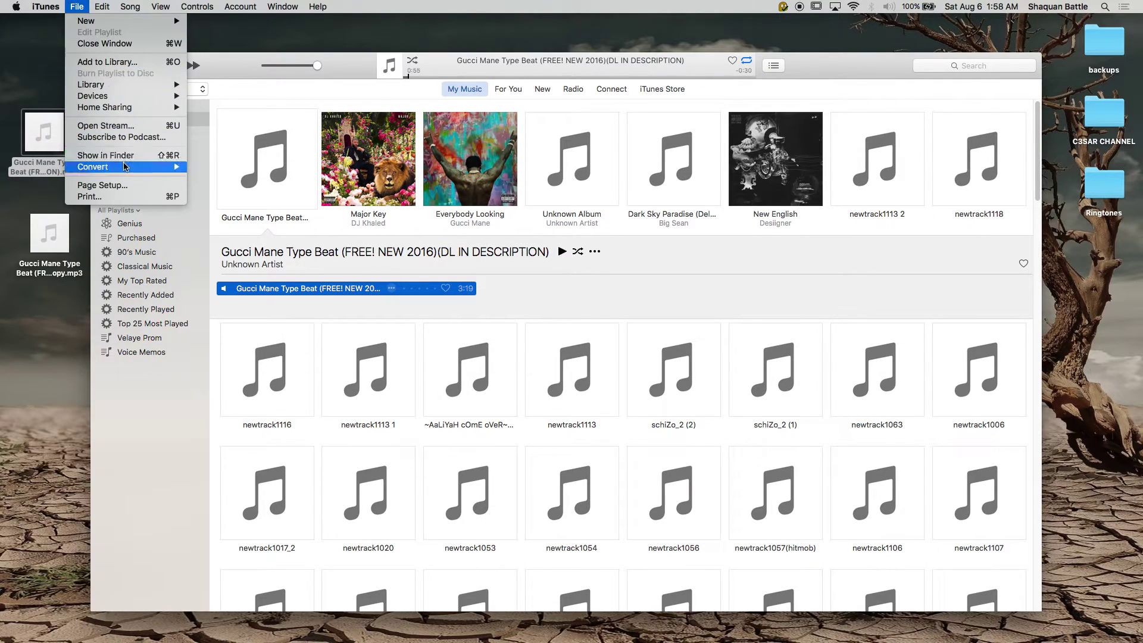
{"action": "mouse_move", "coordinate": [148, 167]}
{"action": "left_click", "coordinate": [225, 181]}
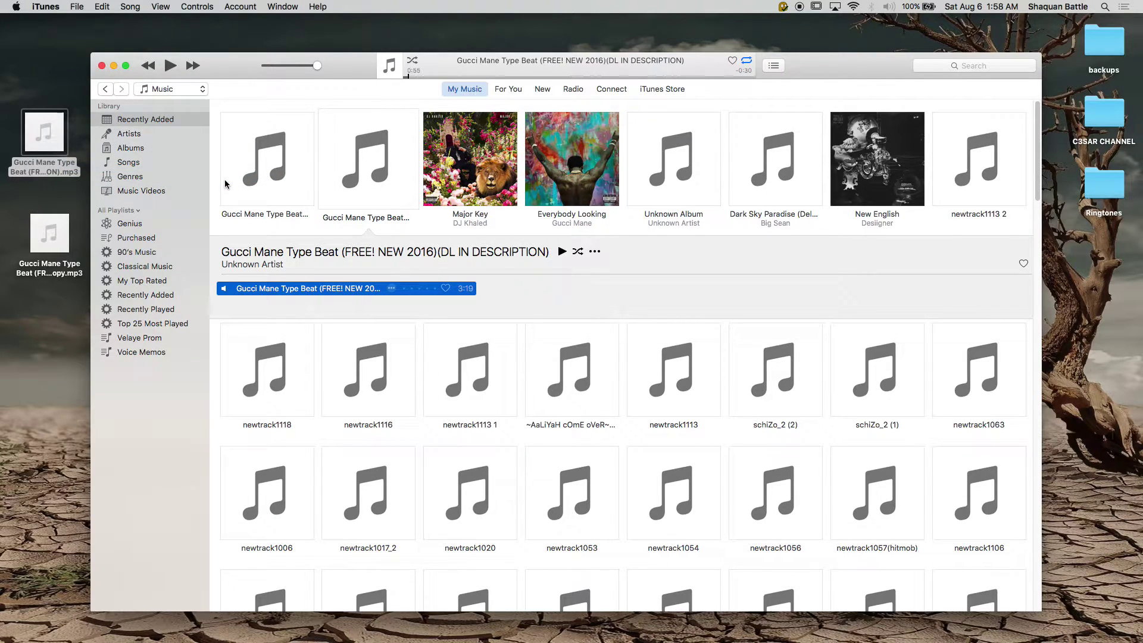
Drag the new 30-second copy onto the desktop as an .m4a file.
{"action": "left_click", "coordinate": [250, 162]}
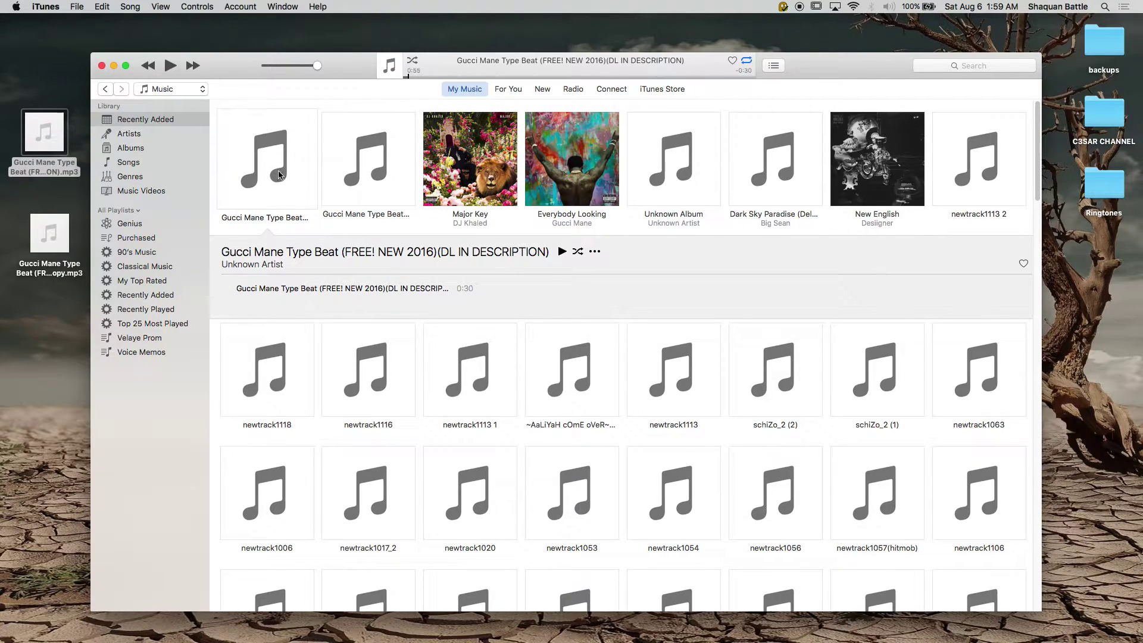
{"action": "left_click_drag", "start_coordinate": [244, 65], "coordinate": [394, 90]}
{"action": "left_click", "coordinate": [435, 173]}
{"action": "left_click_drag", "start_coordinate": [435, 173], "coordinate": [155, 142]}
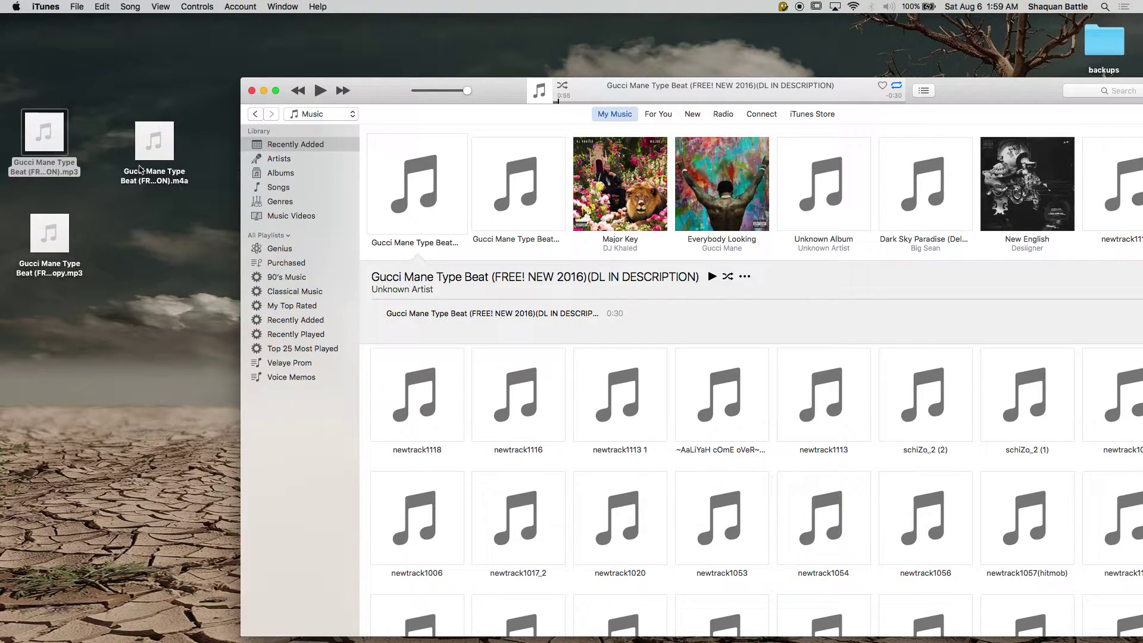
Rename the desktop file's extension from .m4a to .m4r and confirm Use .m4r.
{"action": "left_click", "coordinate": [171, 183]}
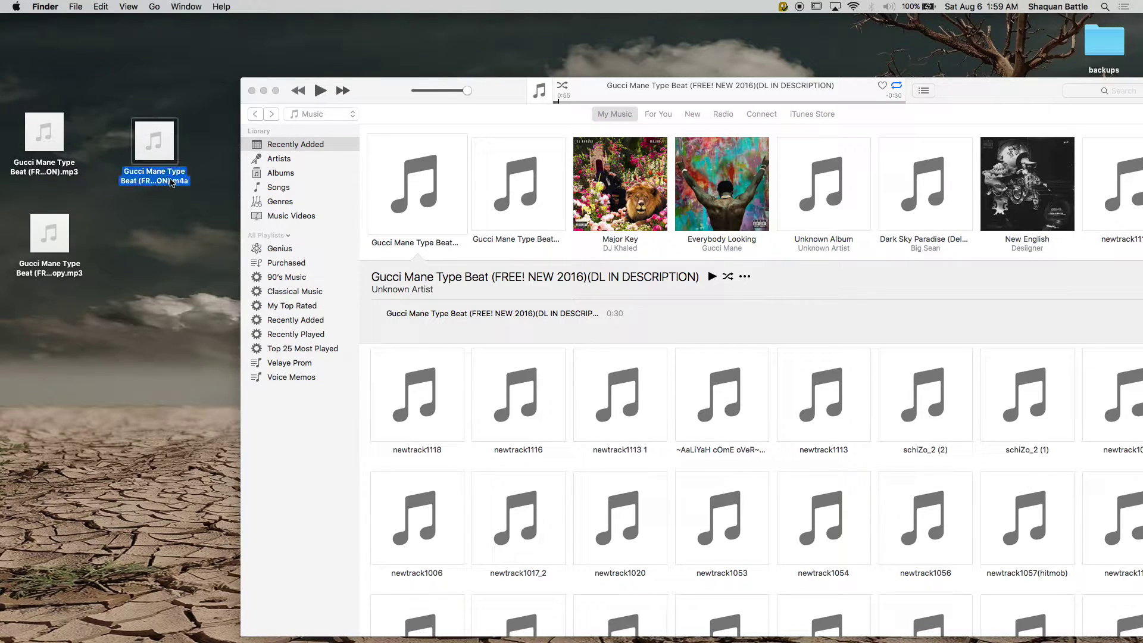
{"action": "right_click", "coordinate": [171, 182]}
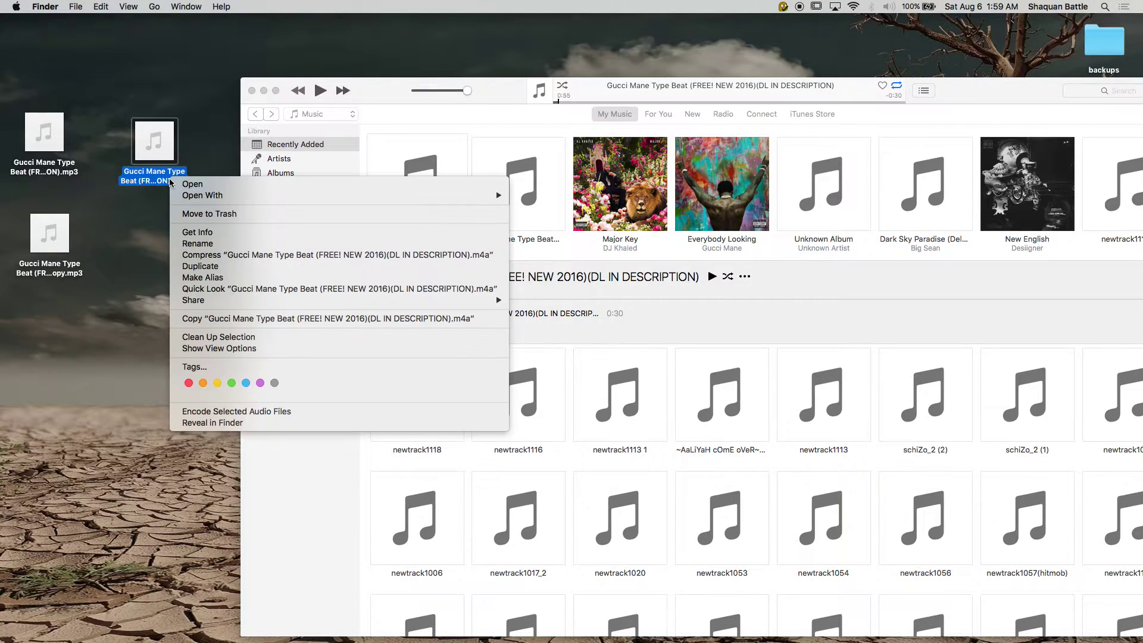
{"action": "left_click", "coordinate": [198, 243]}
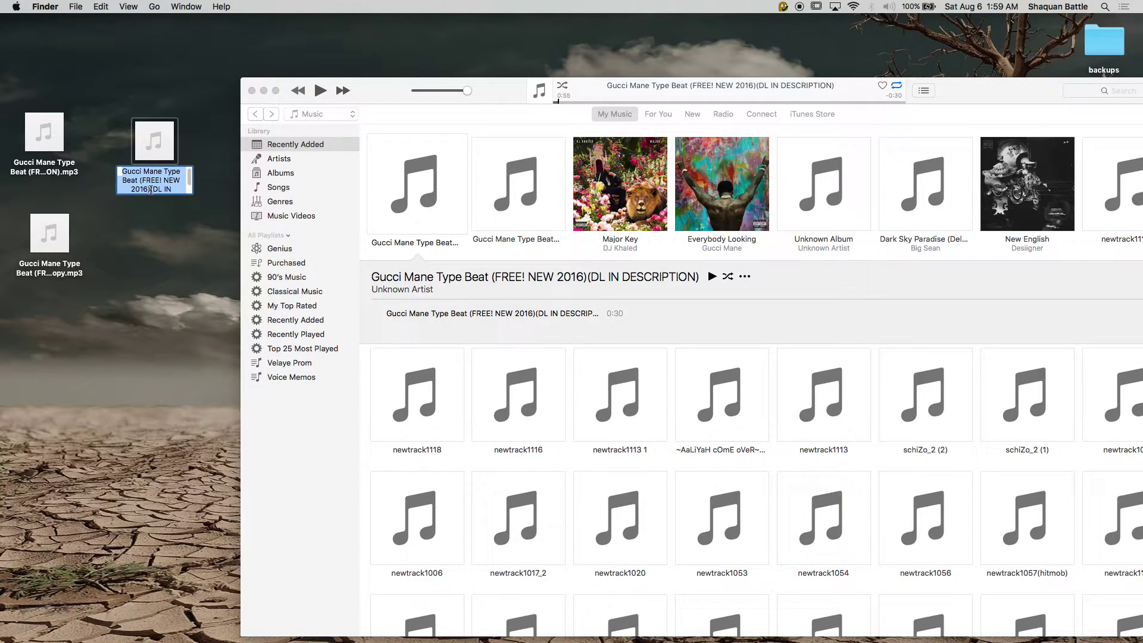
{"action": "key", "text": "Right"}
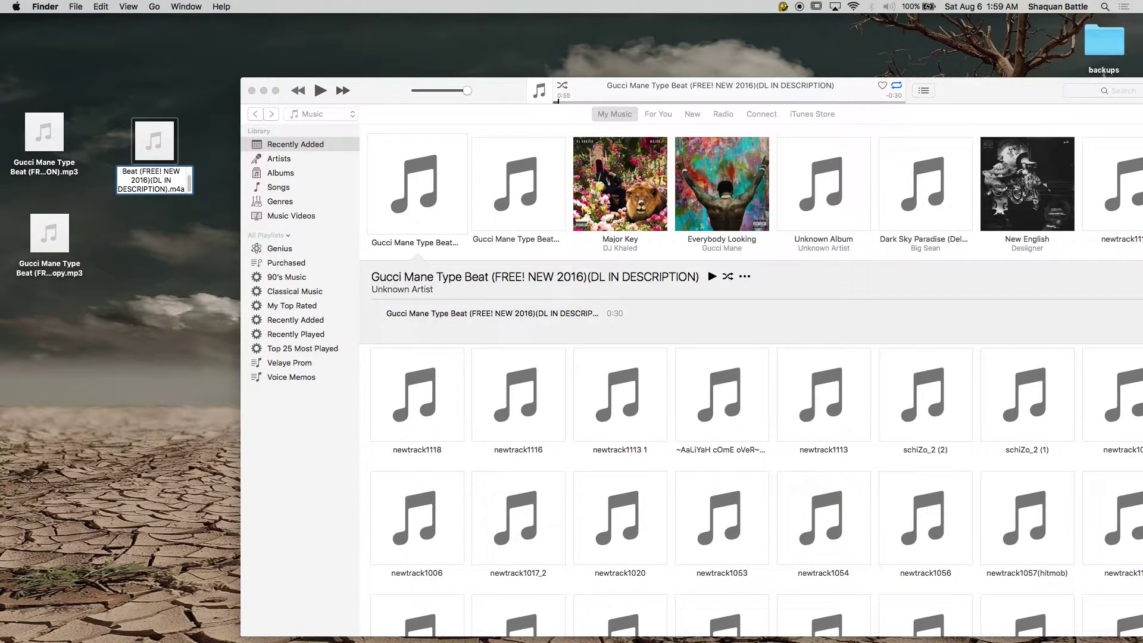
{"action": "key", "text": "BackSpace"}
{"action": "type", "text": "r"}
{"action": "key", "text": "Return"}
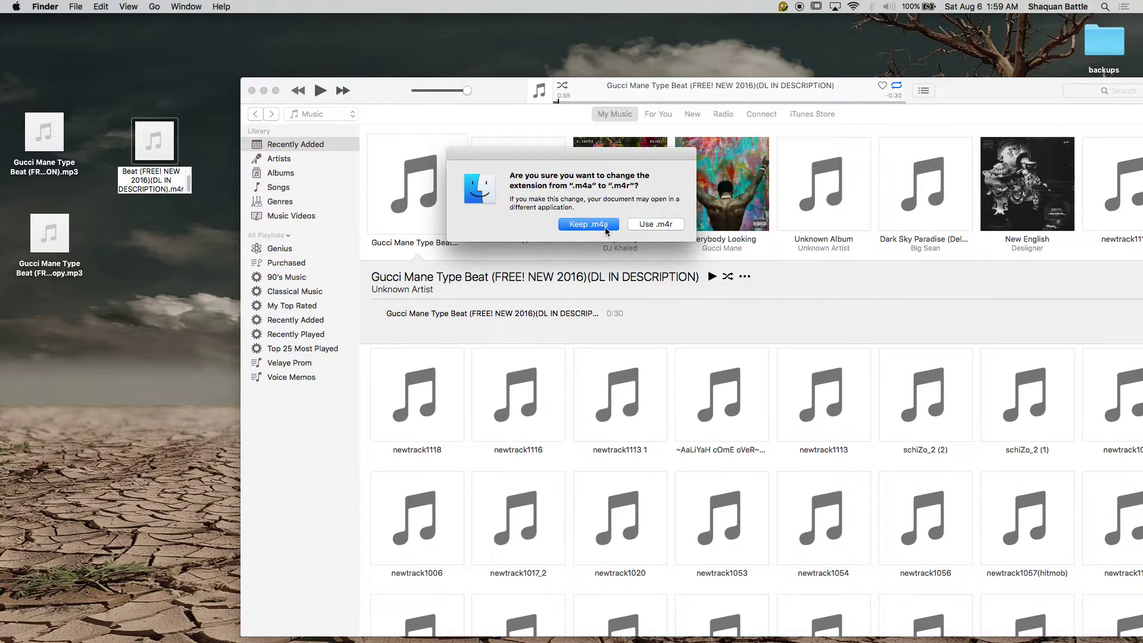
{"action": "left_click", "coordinate": [655, 224]}
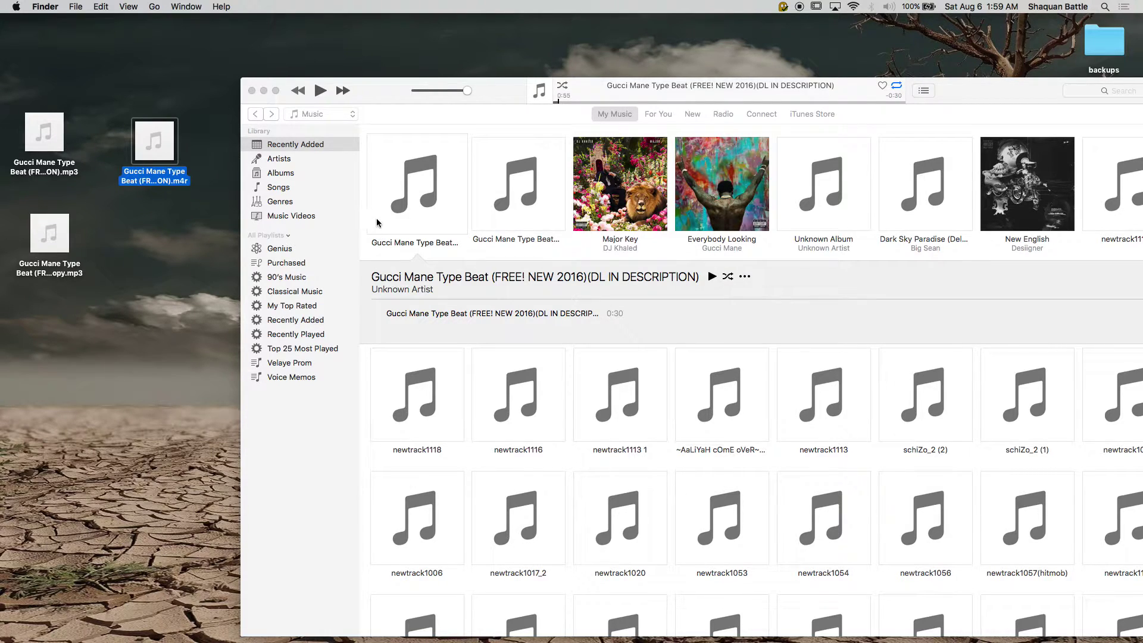
Add the .m4r to iTunes and delete both Gucci Mane Type Beat songs, keeping their files.
{"action": "left_click_drag", "start_coordinate": [367, 83], "coordinate": [310, 46]}
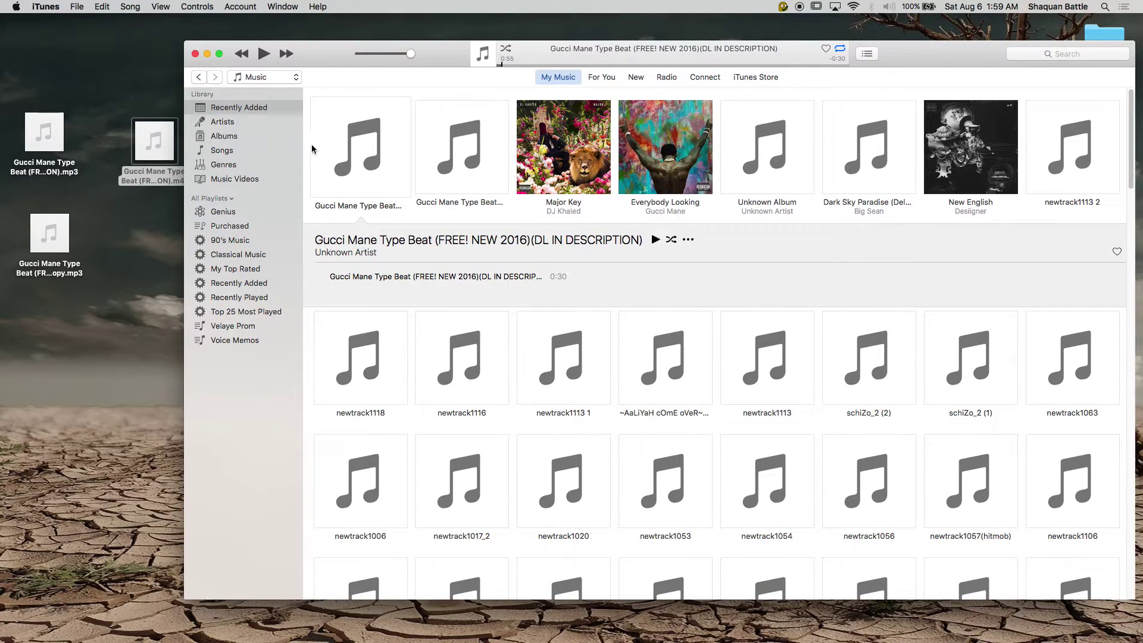
{"action": "left_click_drag", "start_coordinate": [307, 146], "coordinate": [448, 140]}
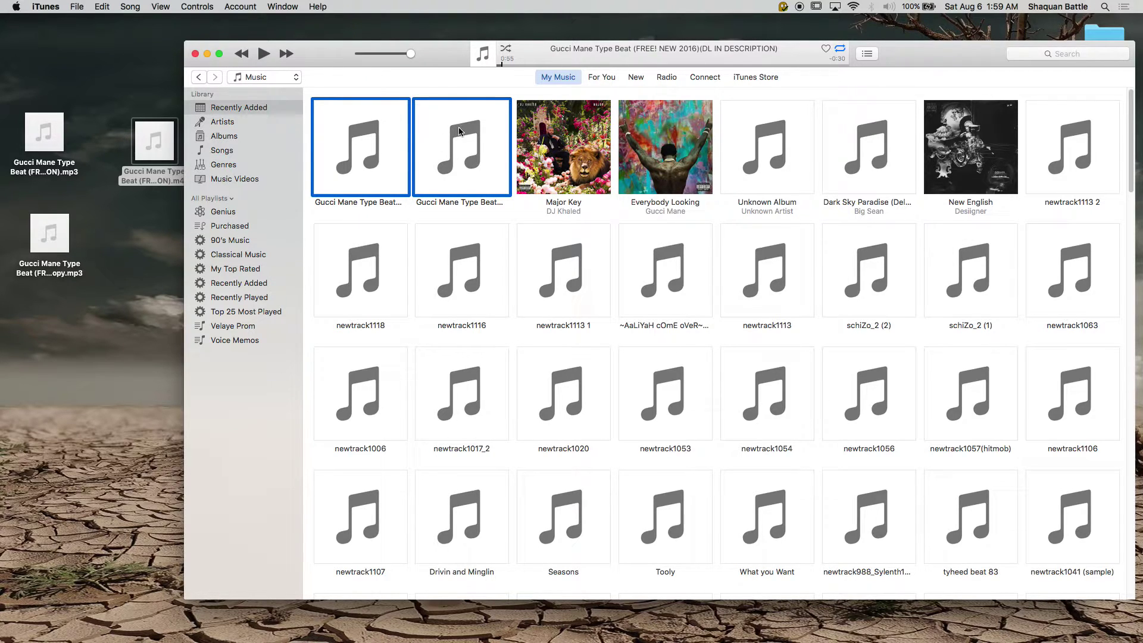
{"action": "left_click_drag", "start_coordinate": [466, 135], "coordinate": [792, 617]}
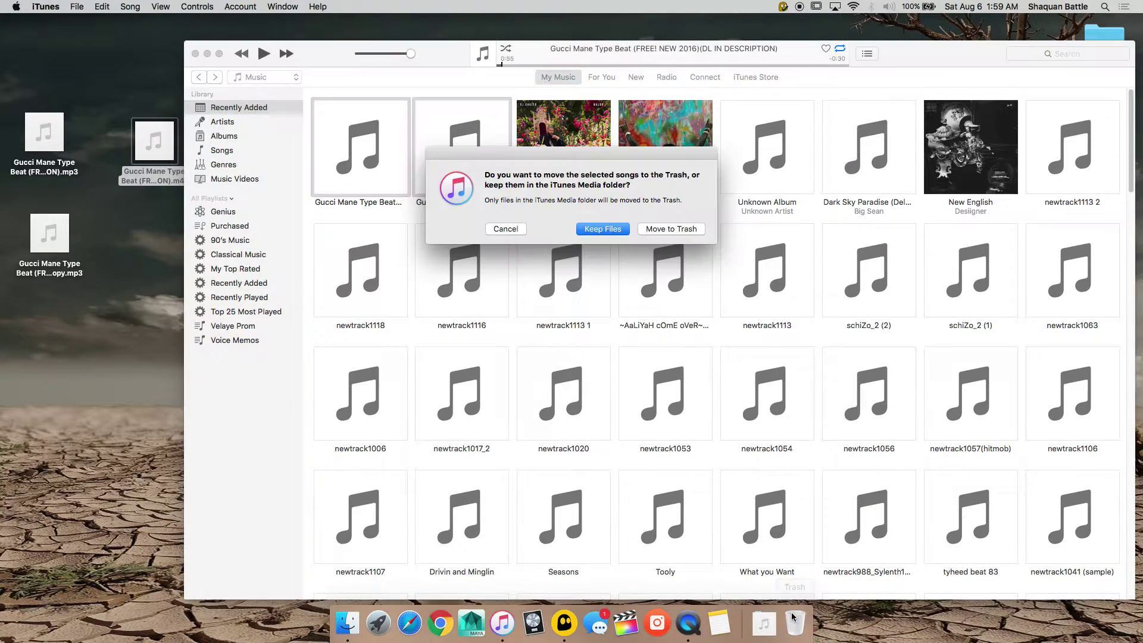
{"action": "left_click", "coordinate": [611, 230]}
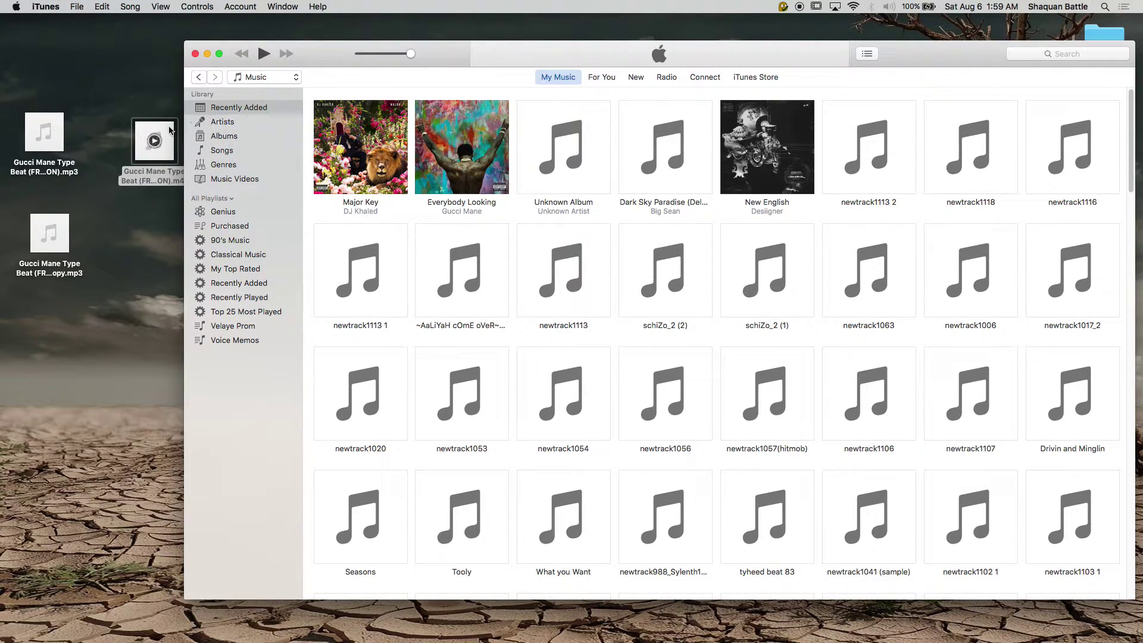
{"action": "left_click", "coordinate": [40, 5]}
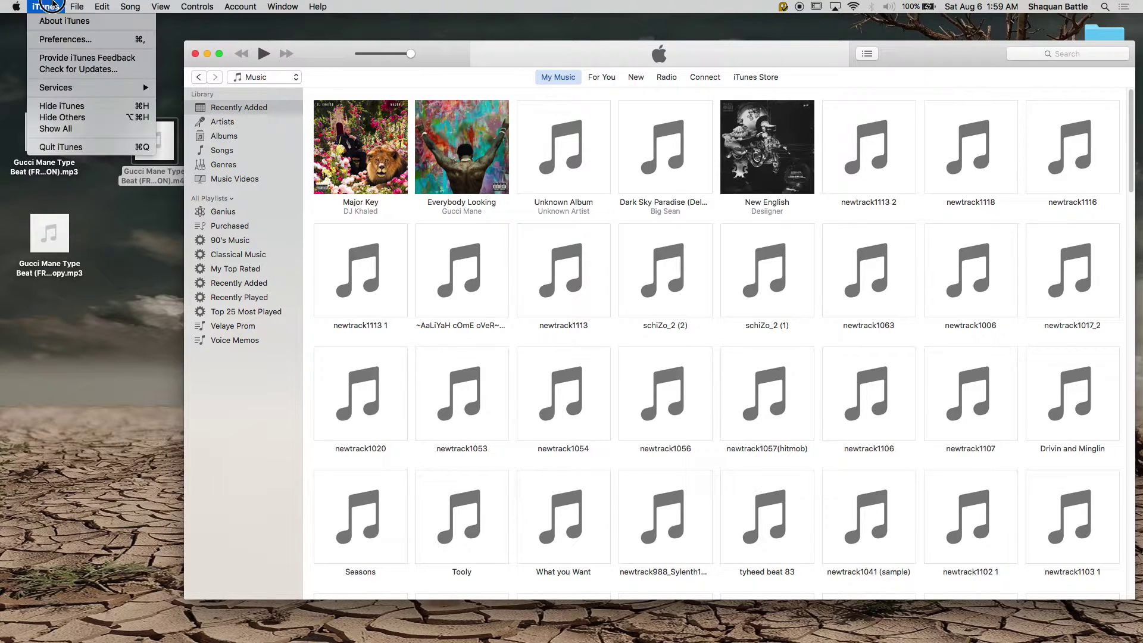
Quit iTunes, reopen the .m4r ringtone with Open With > iTunes, and pause playback.
{"action": "left_click", "coordinate": [81, 147]}
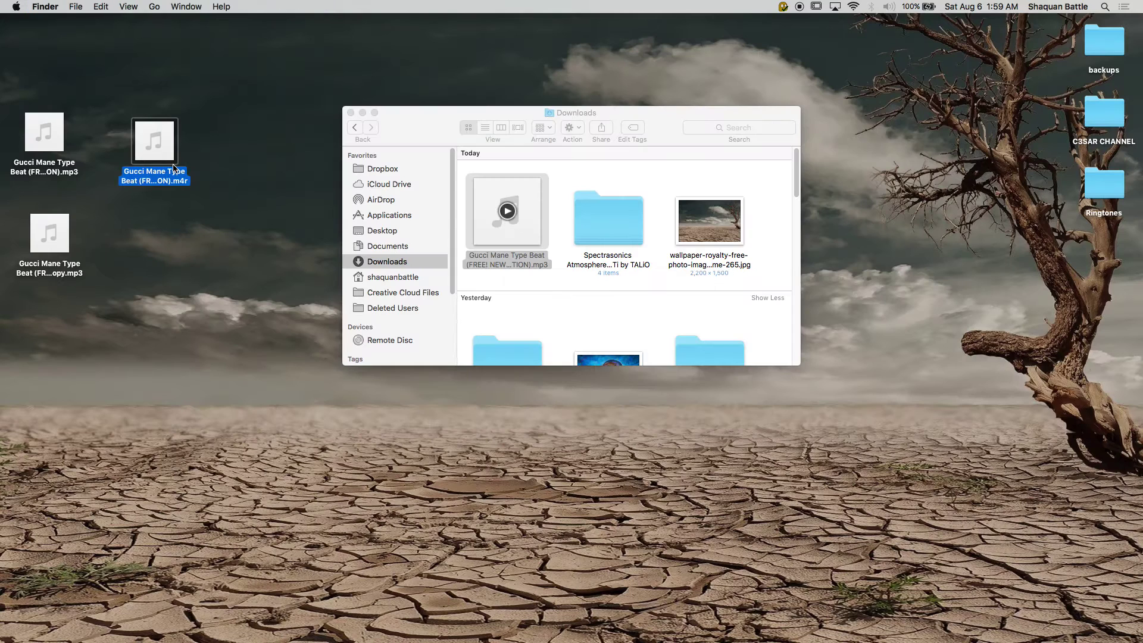
{"action": "right_click", "coordinate": [173, 158]}
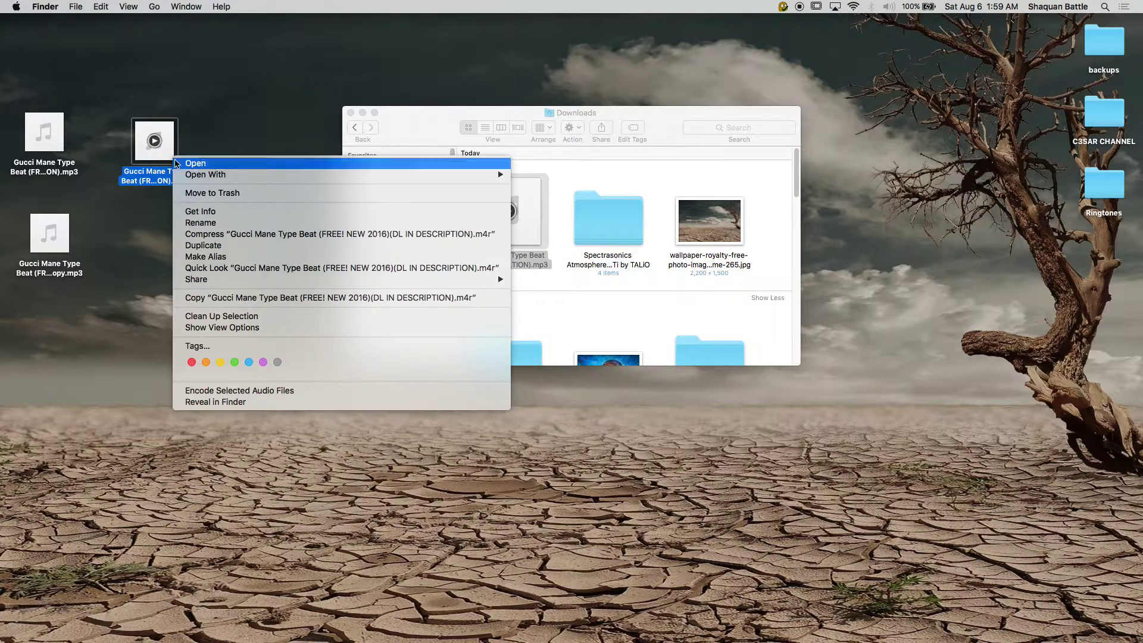
{"action": "mouse_move", "coordinate": [194, 175]}
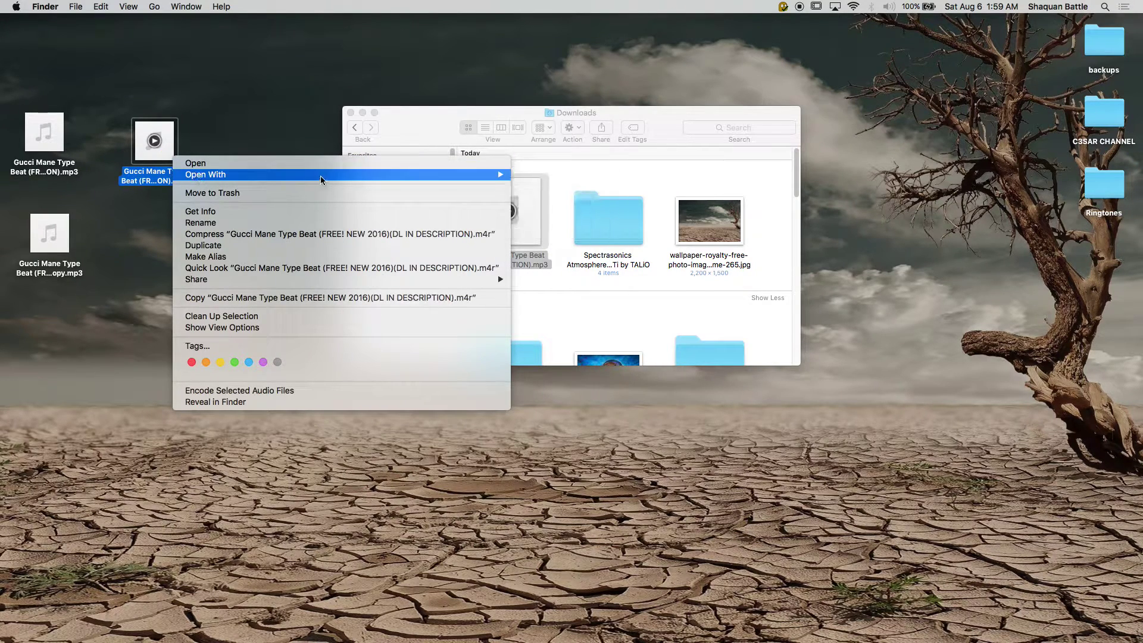
{"action": "left_click", "coordinate": [519, 178]}
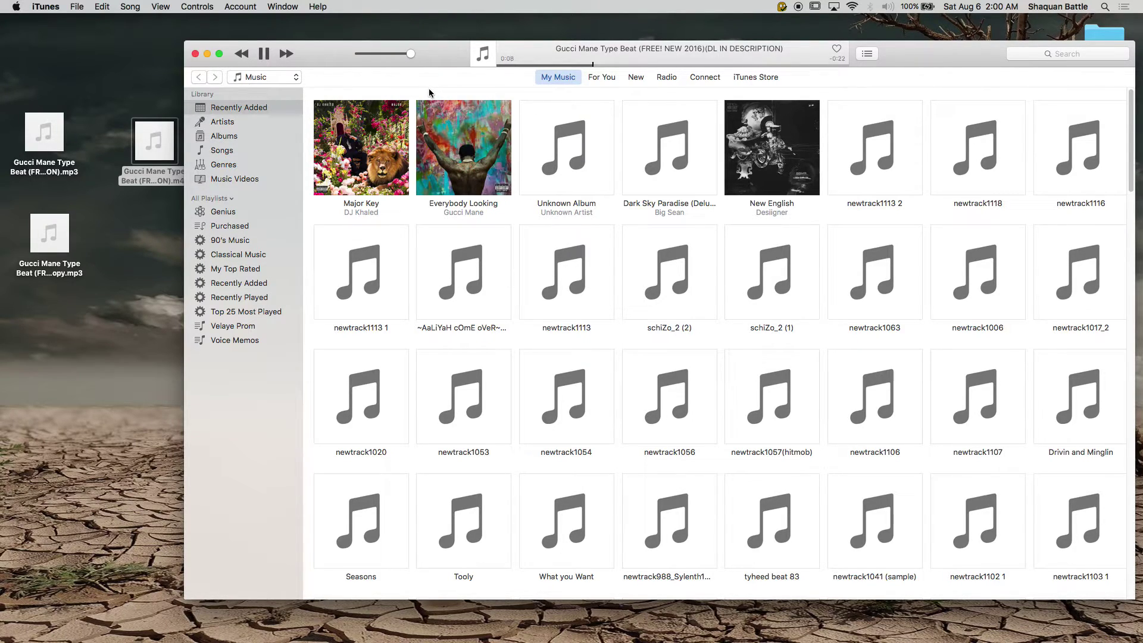
{"action": "key", "text": "space"}
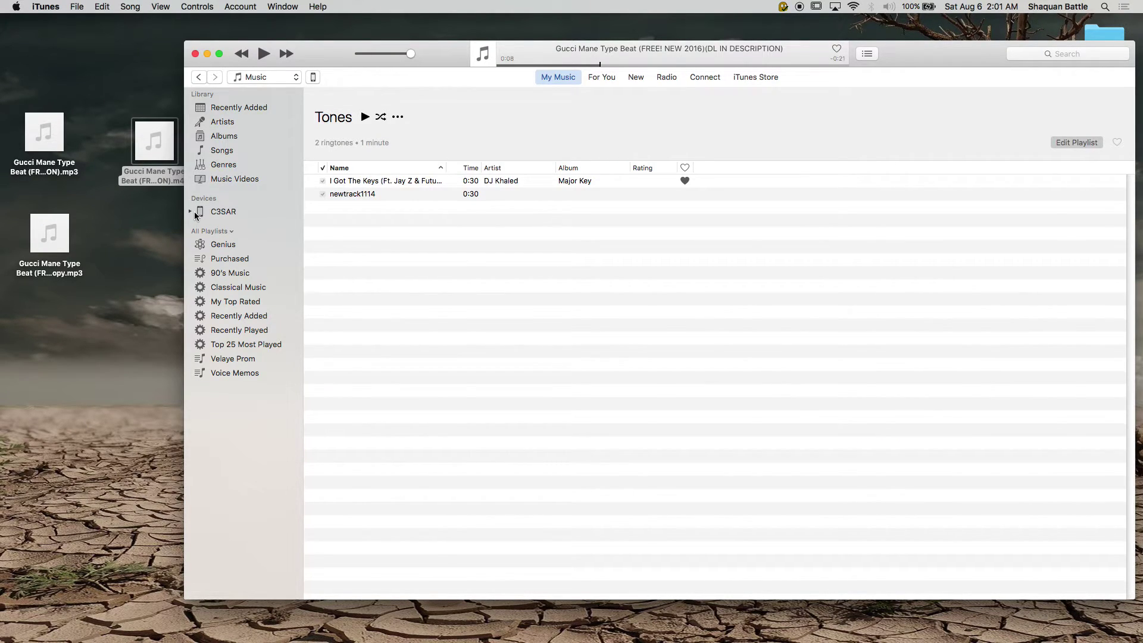
Show the connected iPhone's summary and start a sync.
{"action": "left_click", "coordinate": [191, 212]}
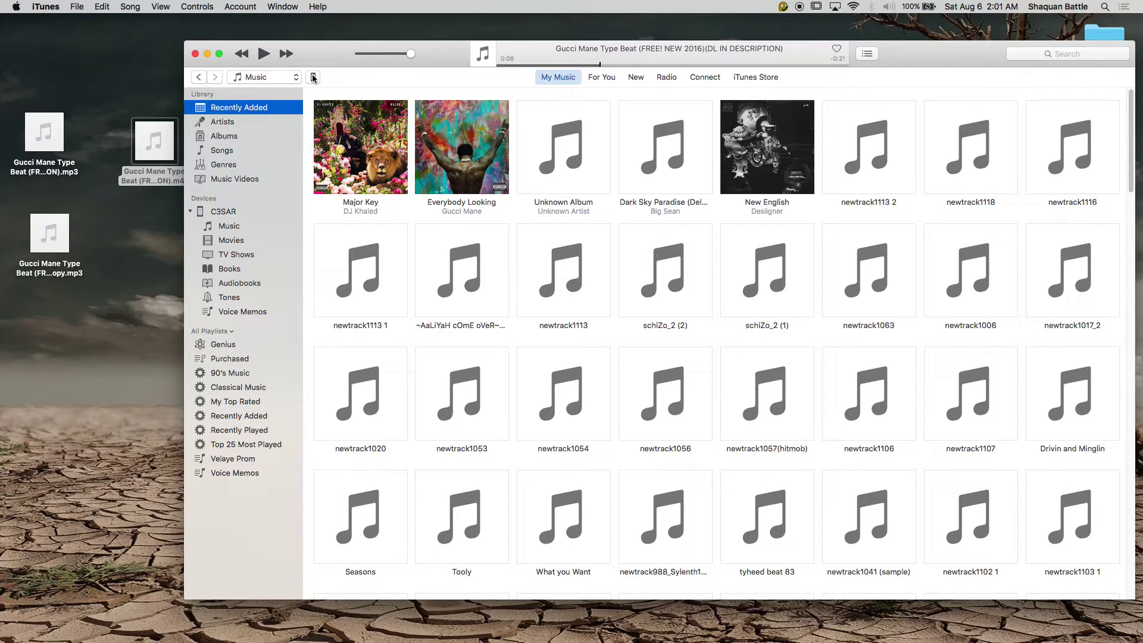
{"action": "left_click", "coordinate": [313, 78]}
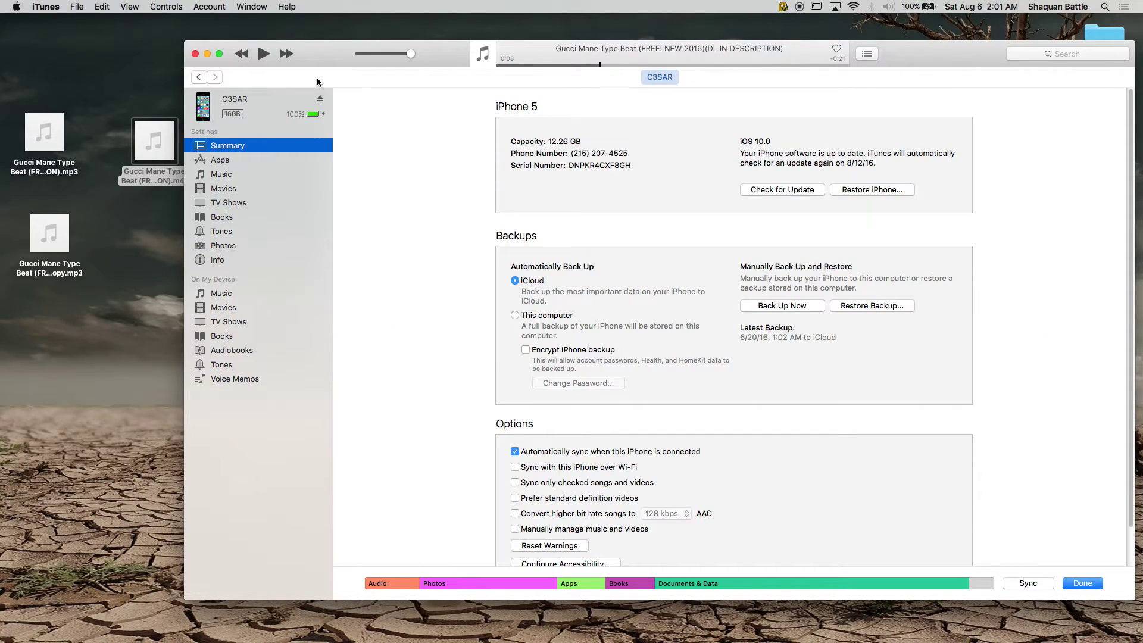
{"action": "left_click", "coordinate": [1025, 585]}
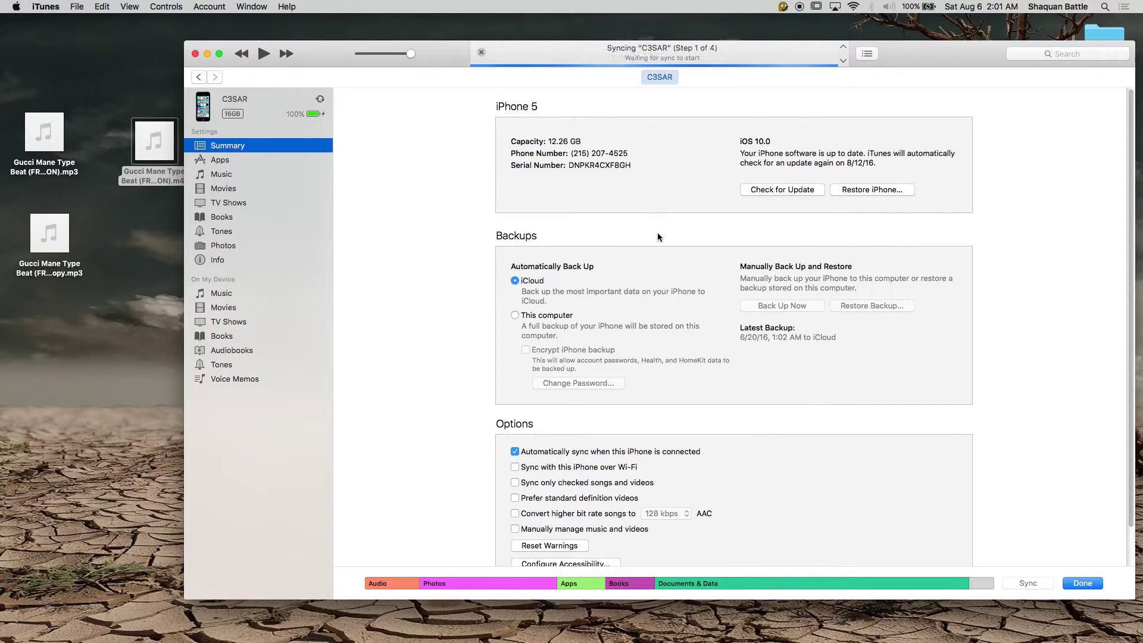
Tick Gucci Mane Type Beat, I Got The Keys and newtrack1114 under Tones, then apply.
{"action": "left_click", "coordinate": [229, 238]}
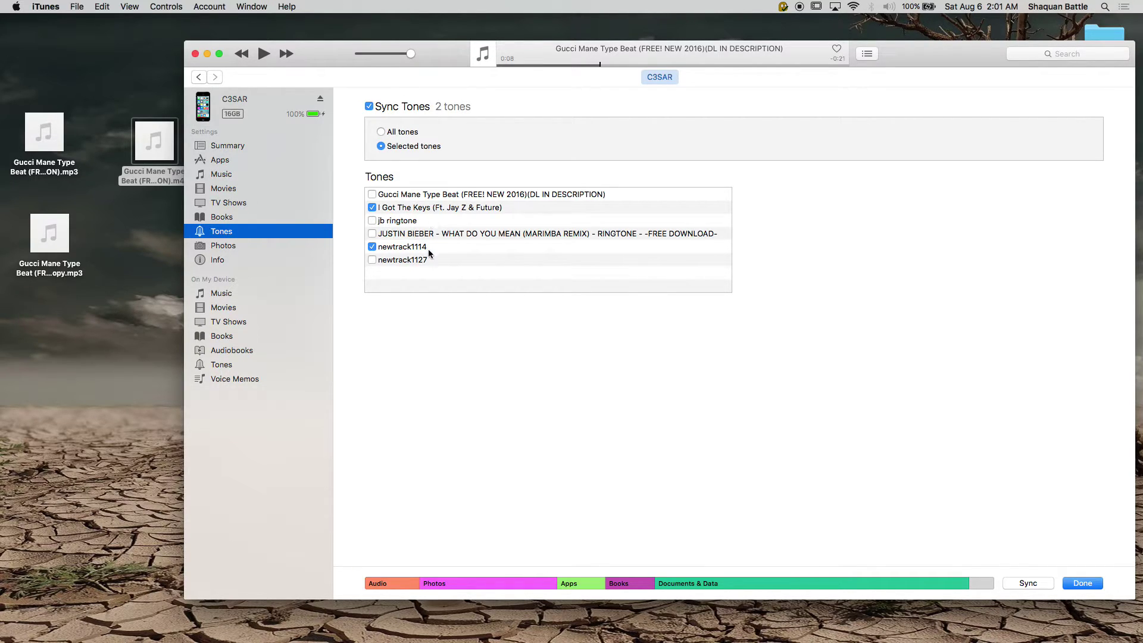
{"action": "left_click", "coordinate": [373, 196]}
{"action": "left_click", "coordinate": [373, 208]}
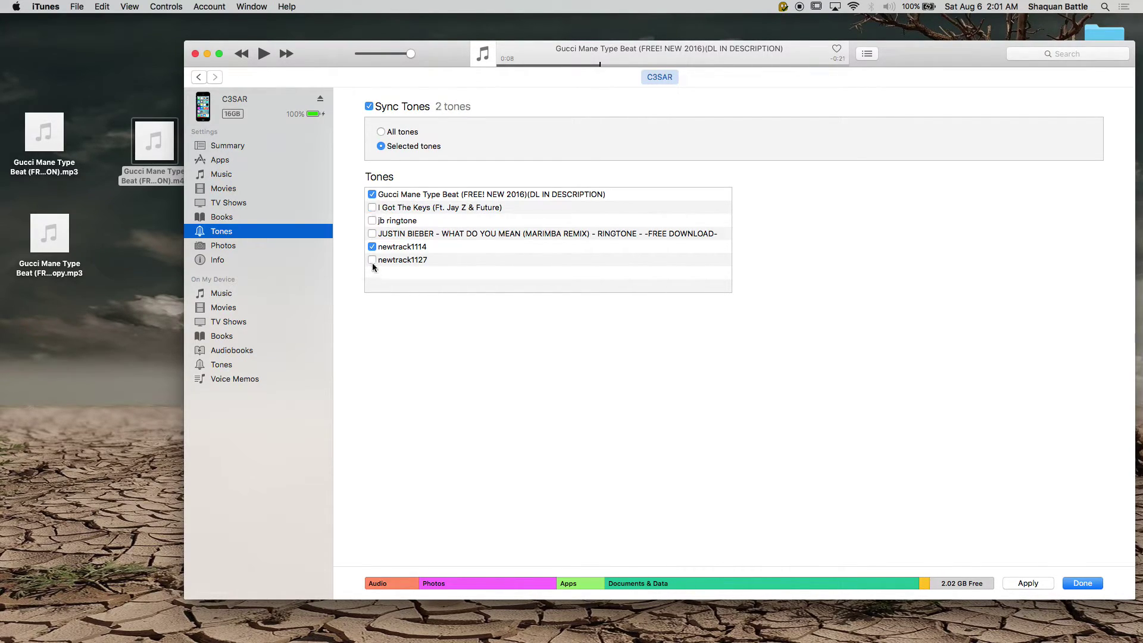
{"action": "left_click", "coordinate": [373, 250]}
{"action": "left_click", "coordinate": [372, 207]}
{"action": "left_click", "coordinate": [373, 248]}
{"action": "left_click", "coordinate": [1041, 584]}
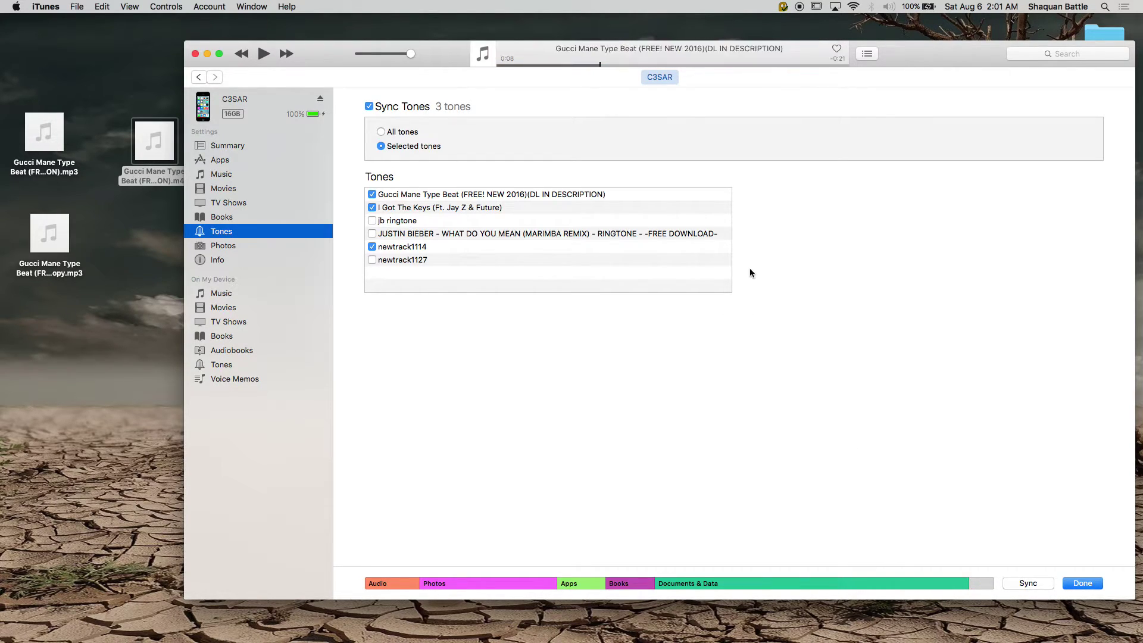
Leave the iPhone device view with Done to return to the music library.
{"action": "left_click", "coordinate": [1082, 583]}
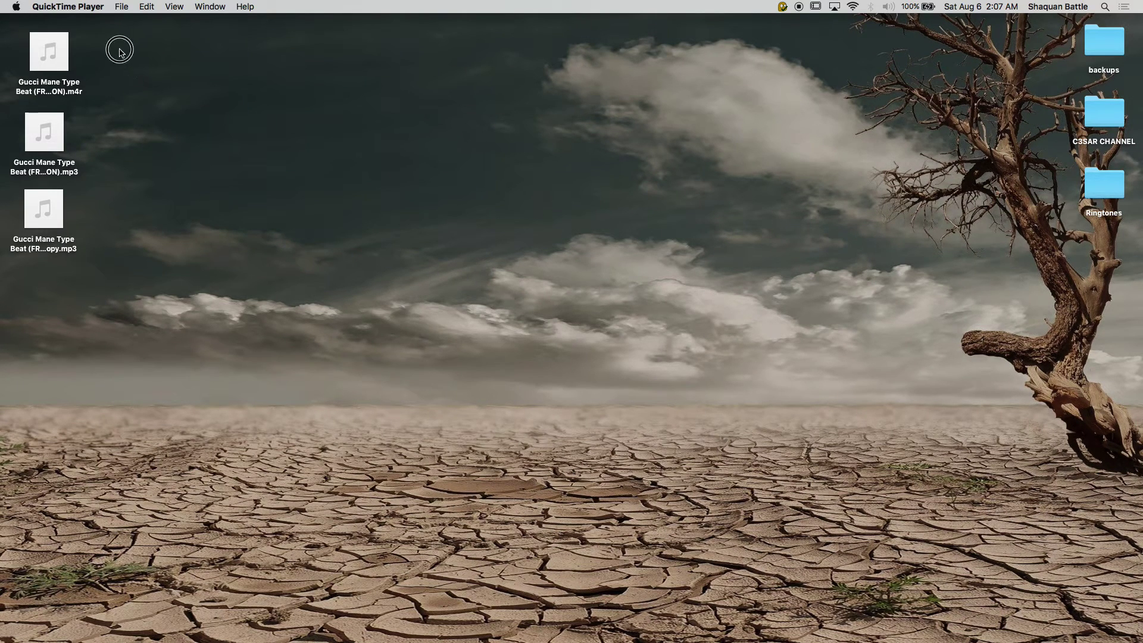
Drag the three Gucci Mane audio files off the desktop into the Trash.
{"action": "left_click_drag", "start_coordinate": [119, 45], "coordinate": [1103, 184]}
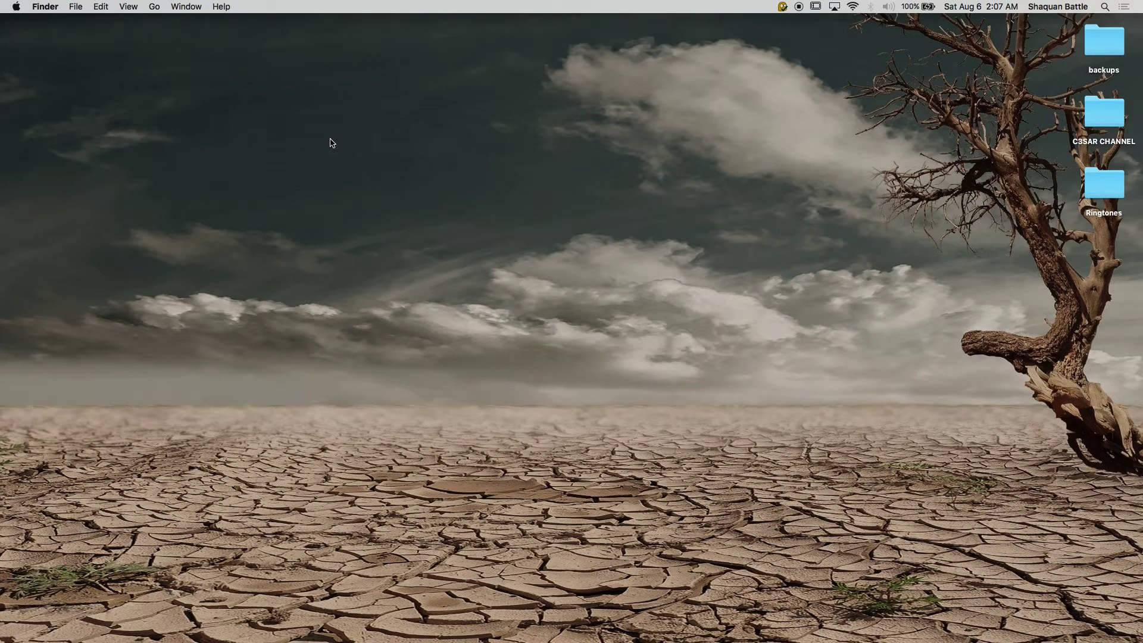